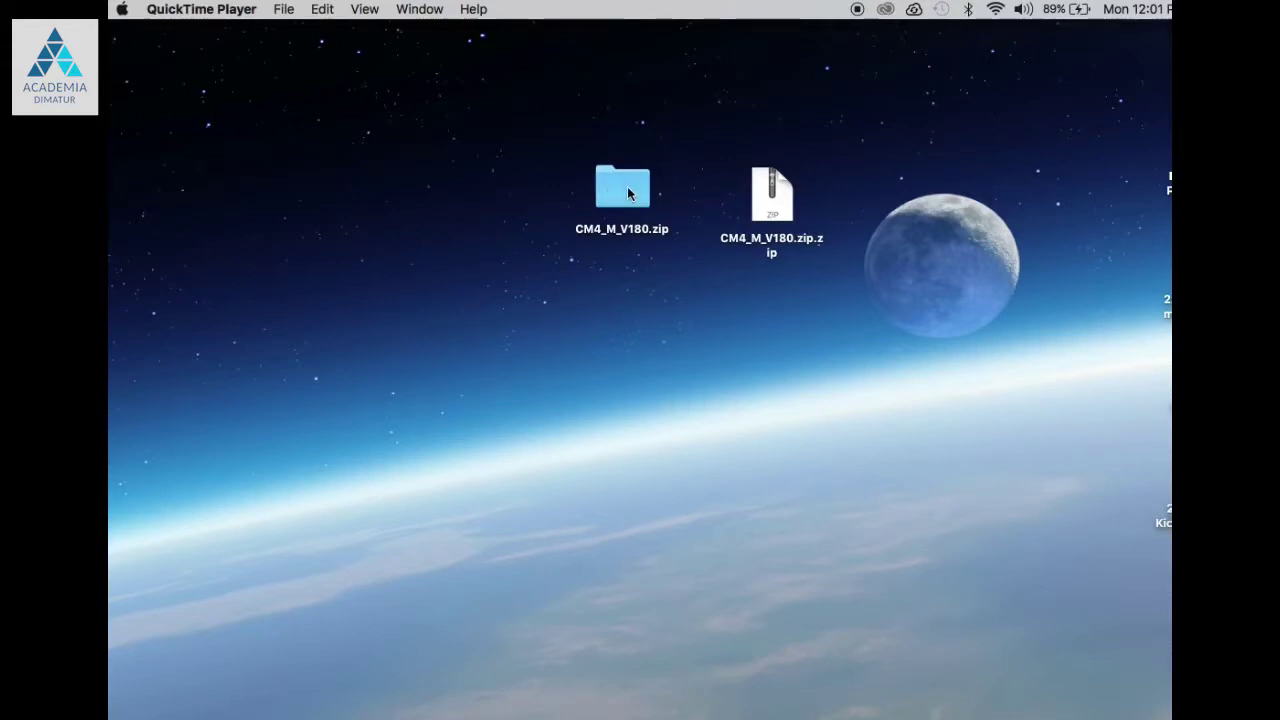
Step: Open Security & Privacy in System Preferences from the Apple menu
{"action": "left_click", "coordinate": [122, 9]}
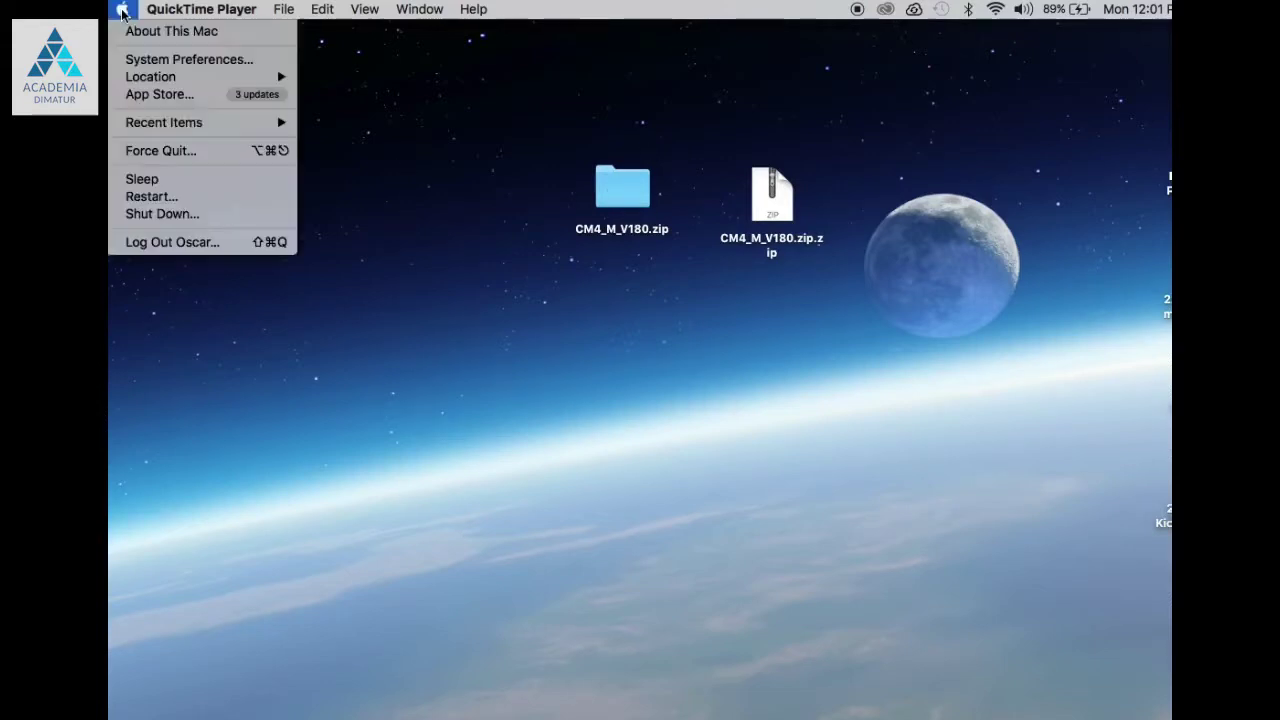
{"action": "left_click", "coordinate": [146, 62]}
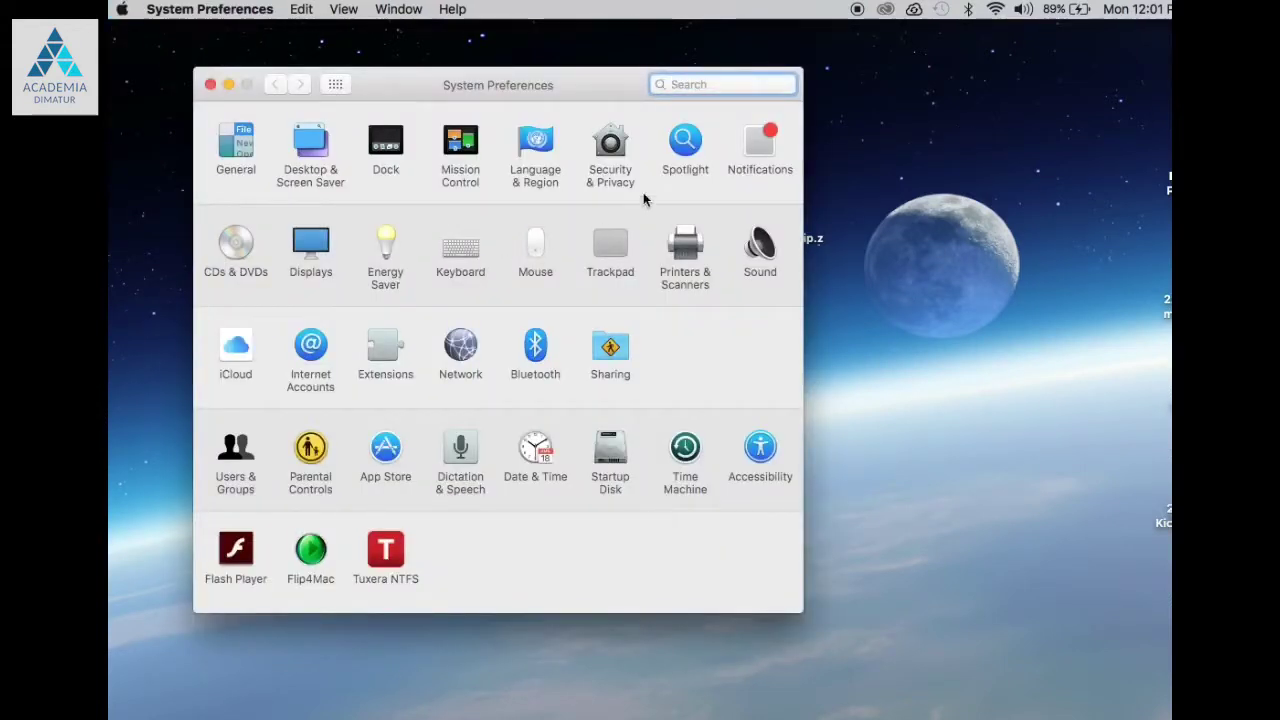
{"action": "left_click", "coordinate": [620, 137]}
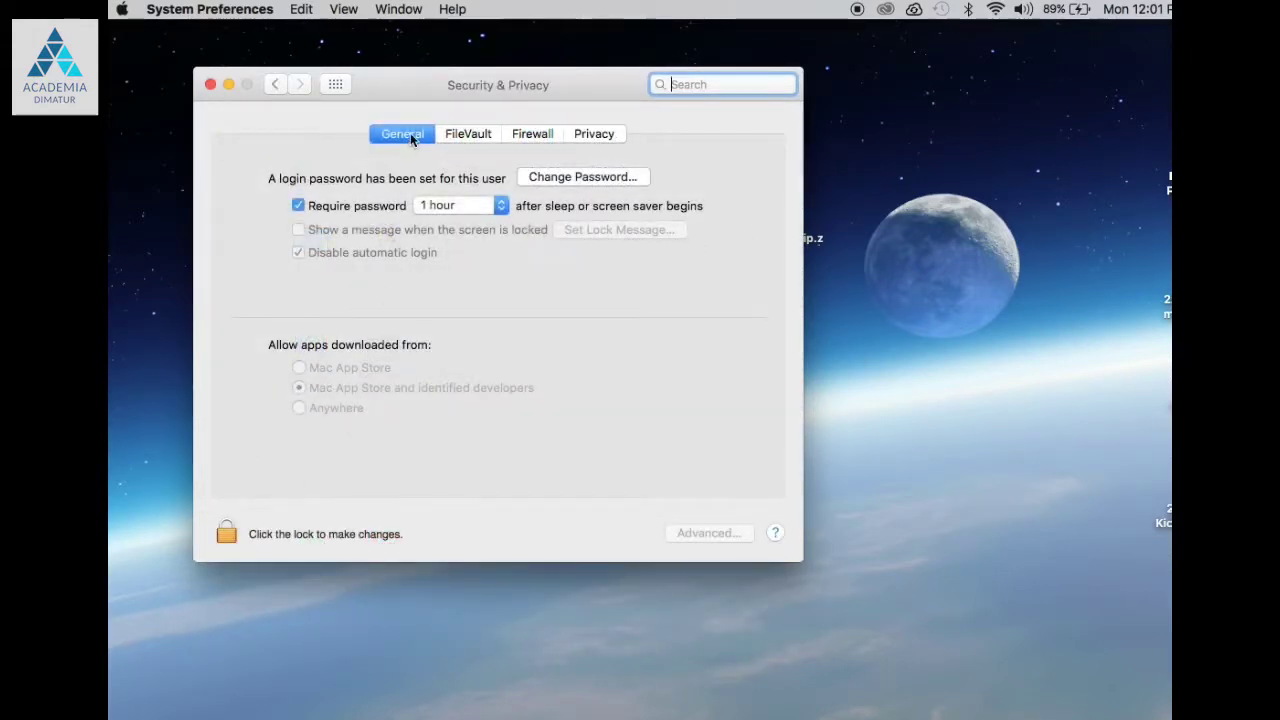
Step: Unlock the settings with the admin password and allow apps downloaded from Anywhere
{"action": "left_click", "coordinate": [216, 546]}
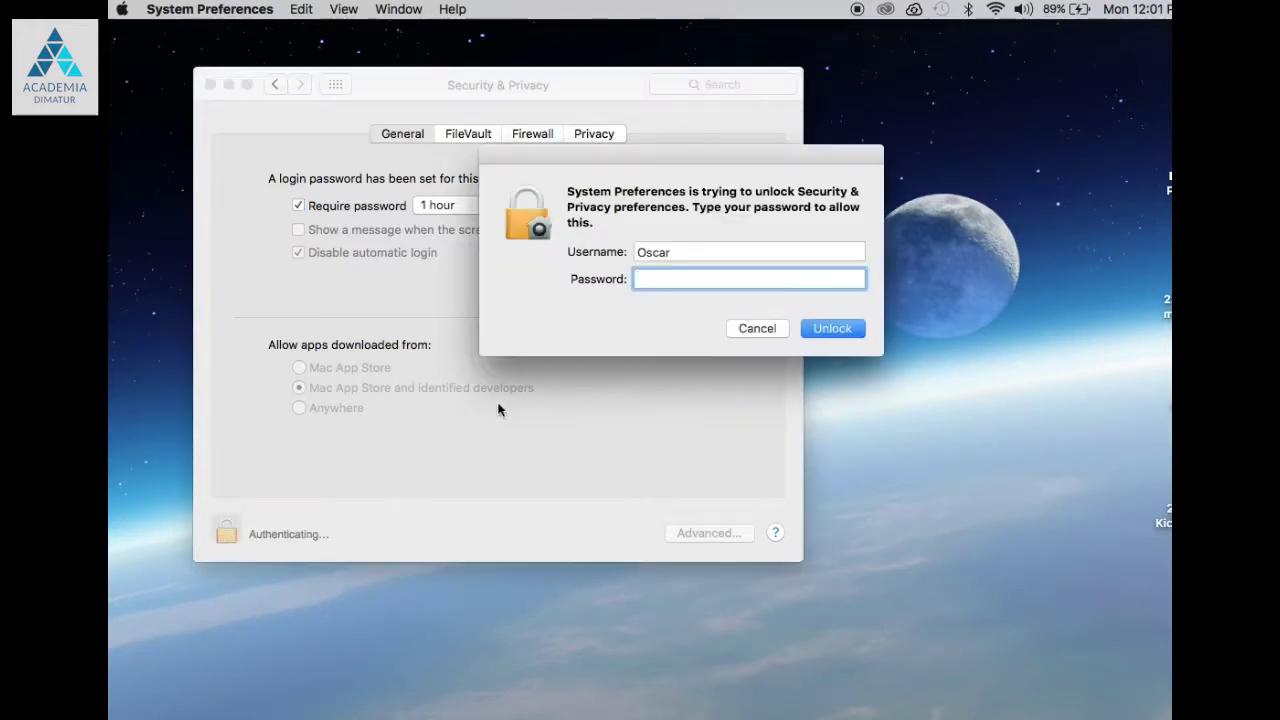
{"action": "type", "text": "****"}
{"action": "left_click", "coordinate": [830, 330]}
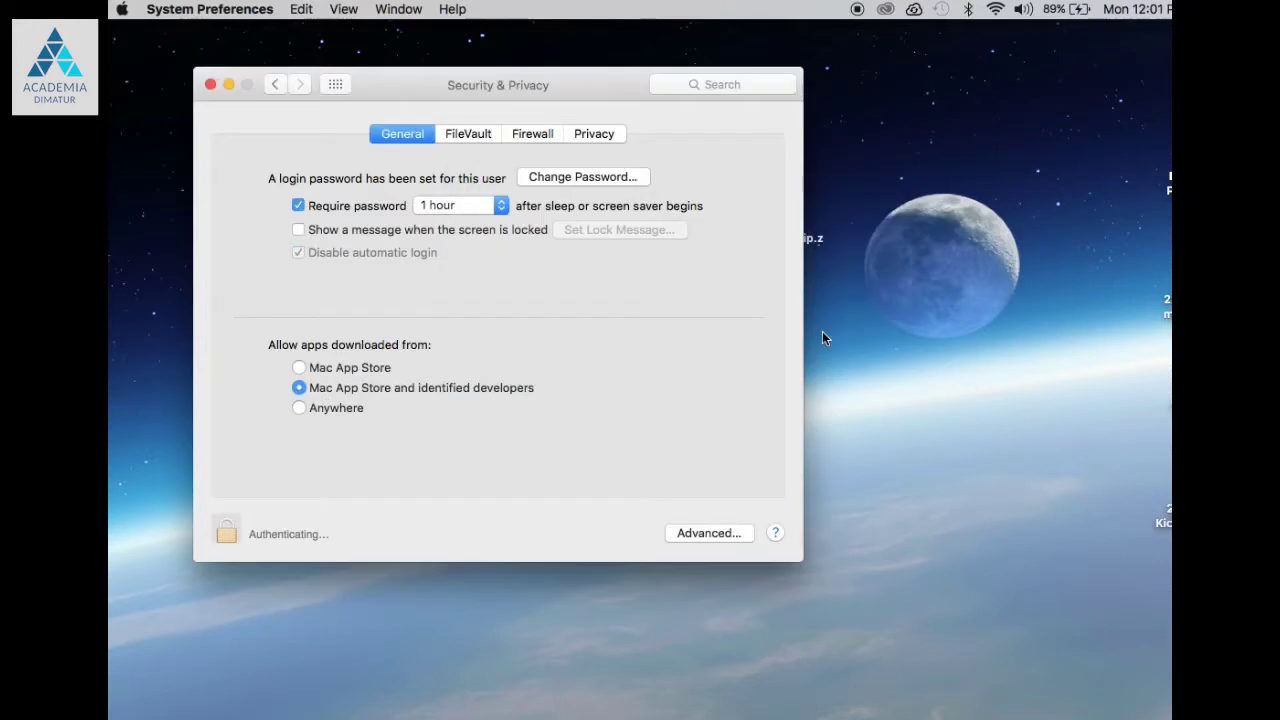
{"action": "left_click", "coordinate": [302, 408]}
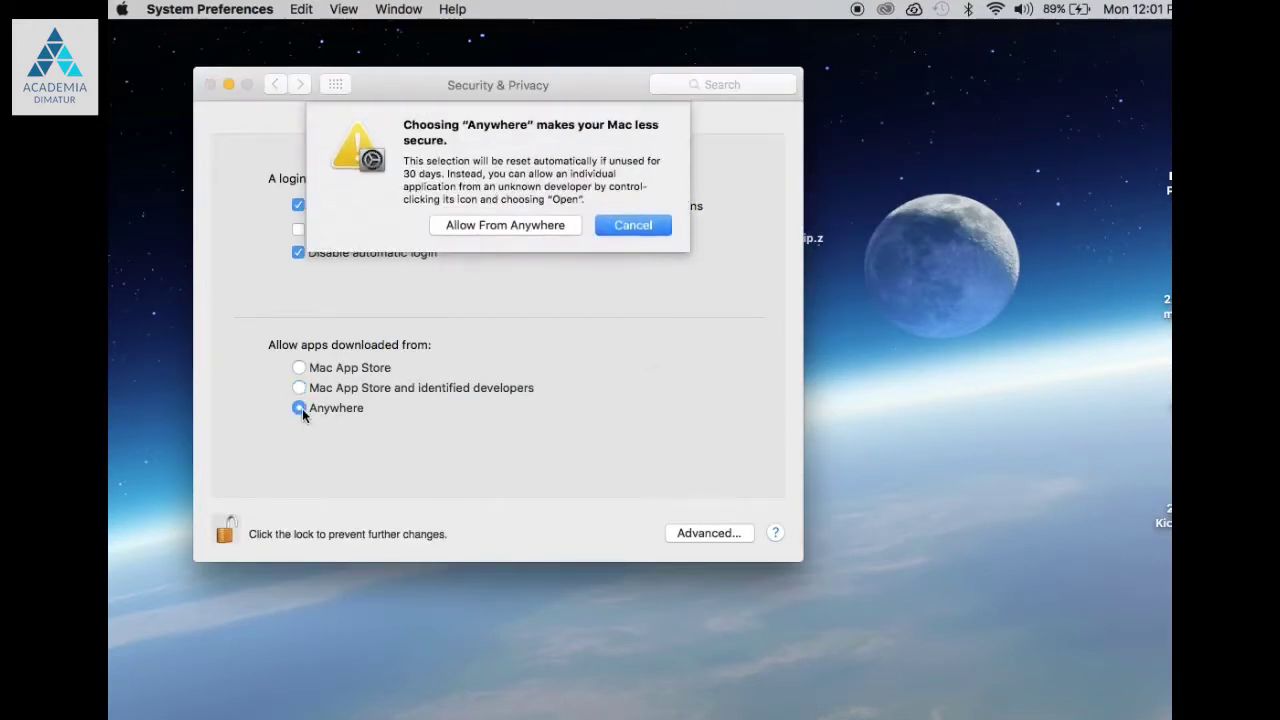
{"action": "left_click", "coordinate": [510, 229]}
{"action": "left_click", "coordinate": [217, 8]}
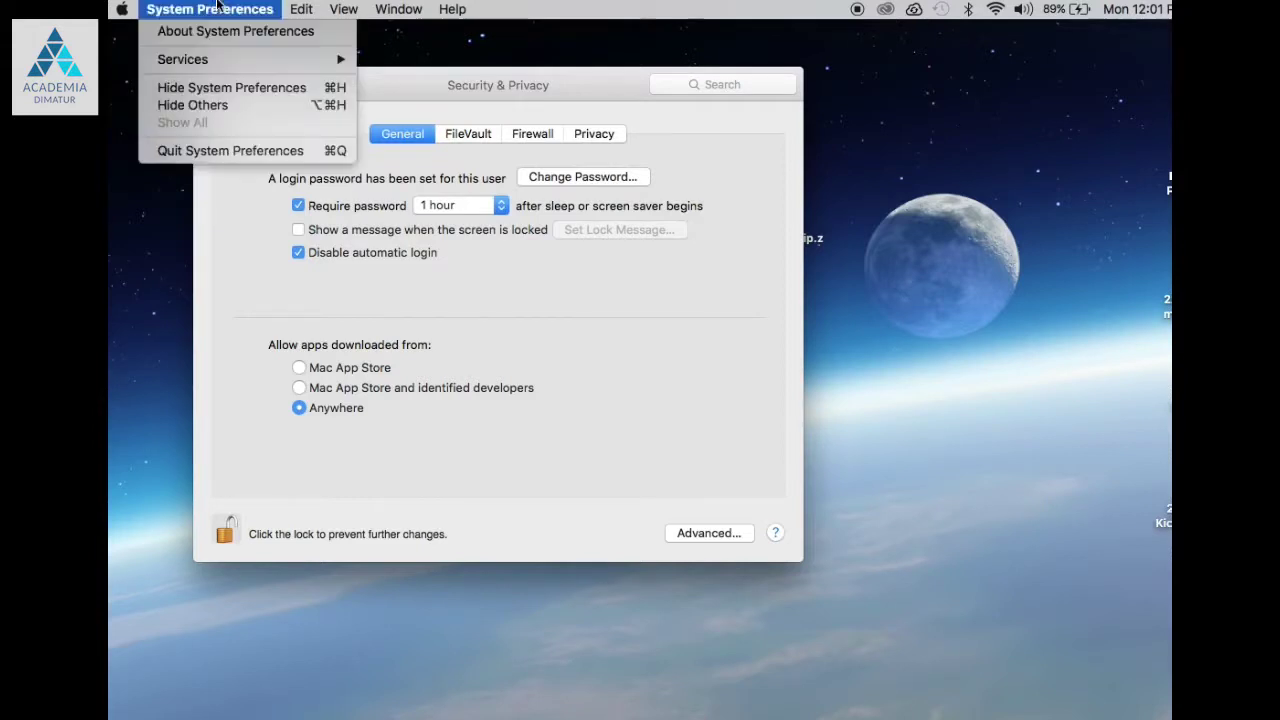
Step: Quit System Preferences and launch Cutting Master 4_signed.pkg from the CM4_M_V180.zip folder
{"action": "left_click", "coordinate": [210, 150]}
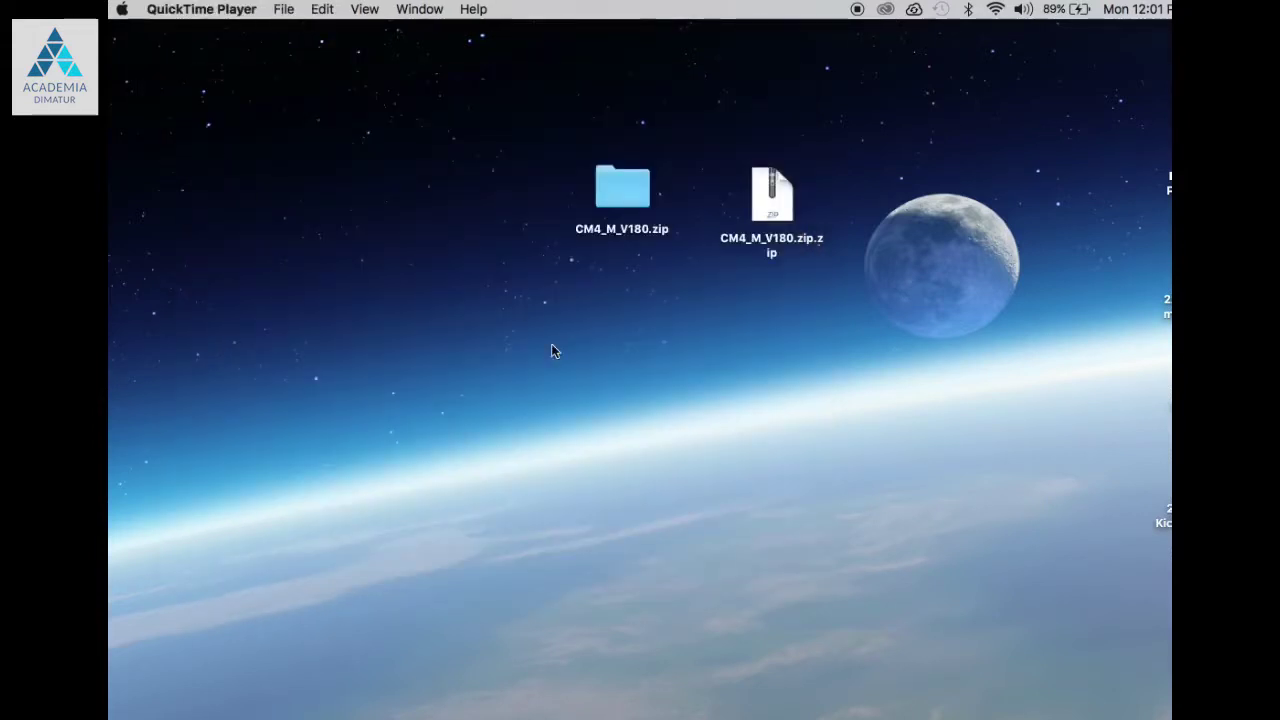
{"action": "left_click", "coordinate": [643, 205]}
{"action": "double_click", "coordinate": [643, 205]}
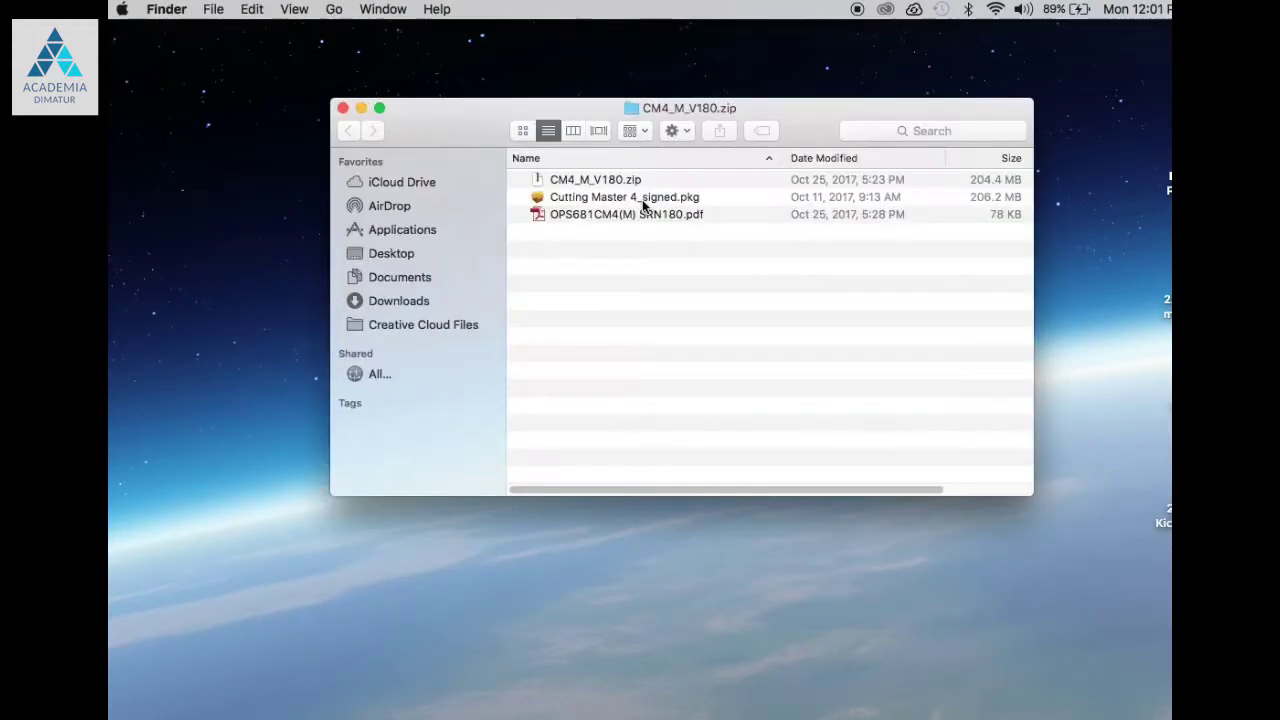
{"action": "left_click", "coordinate": [690, 205]}
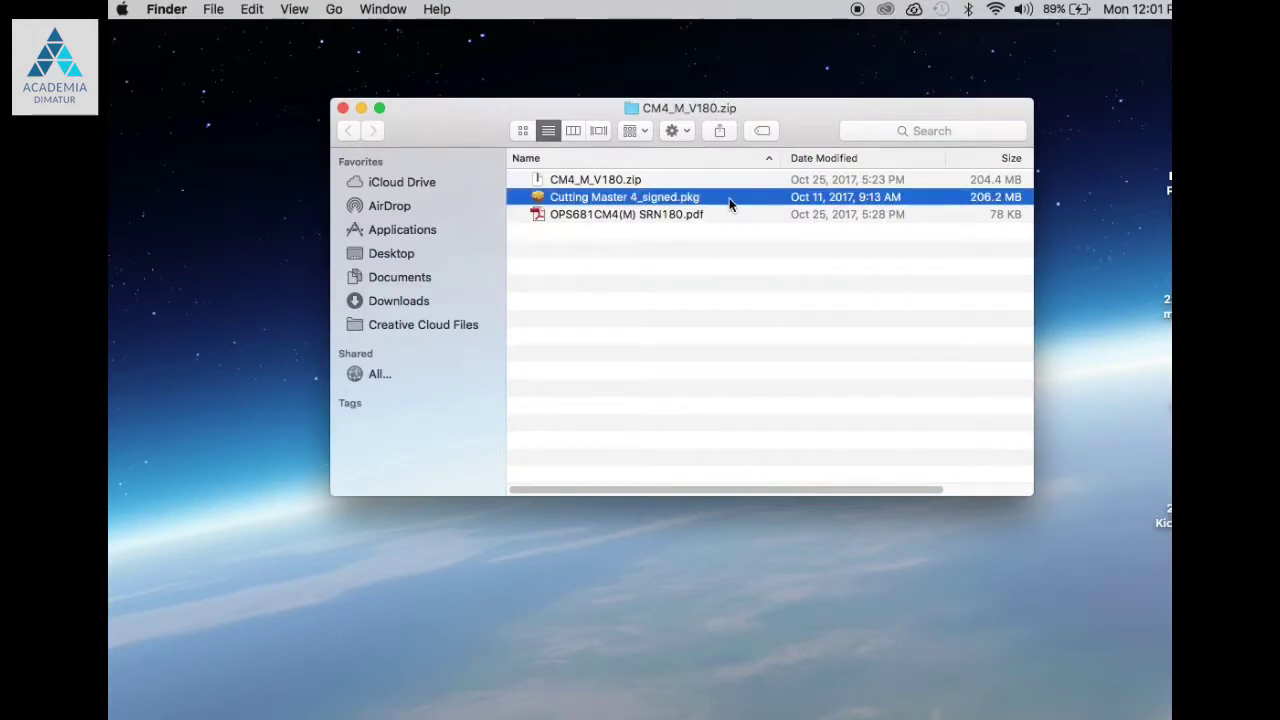
{"action": "double_click", "coordinate": [729, 200]}
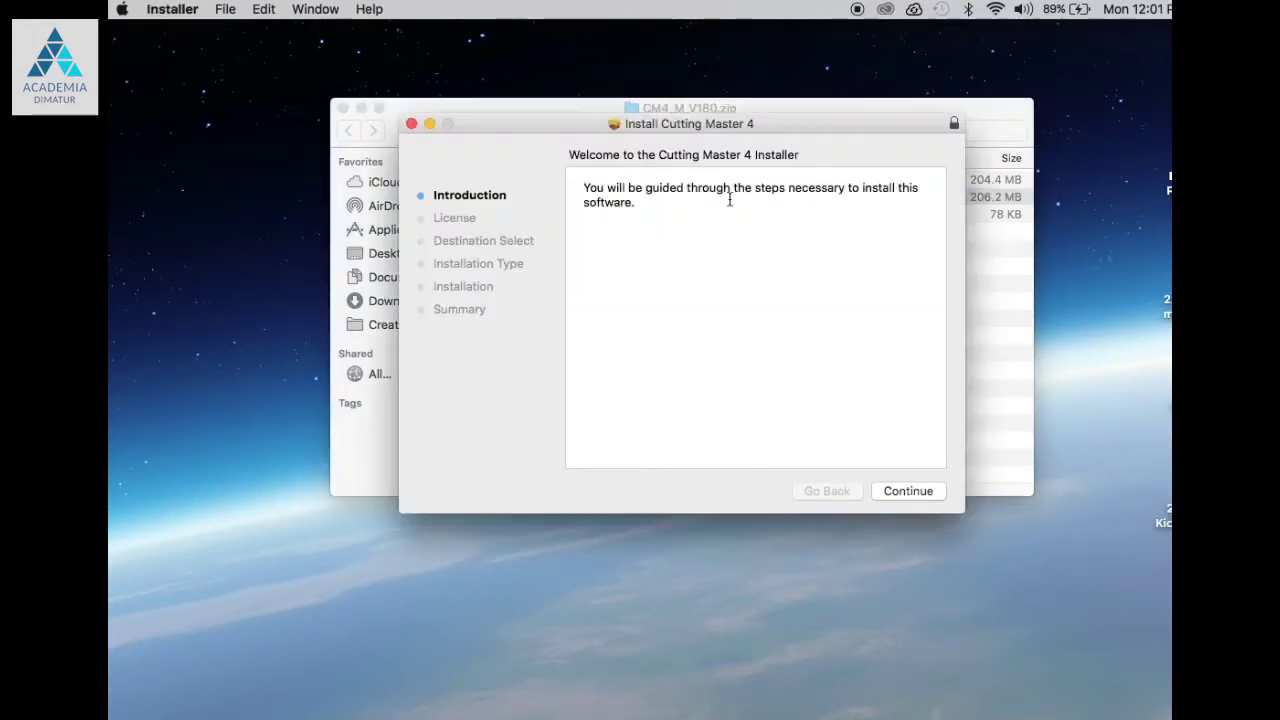
Step: Agree to the licence, keep the default disk, start installing, and enter the admin password
{"action": "left_click", "coordinate": [906, 492]}
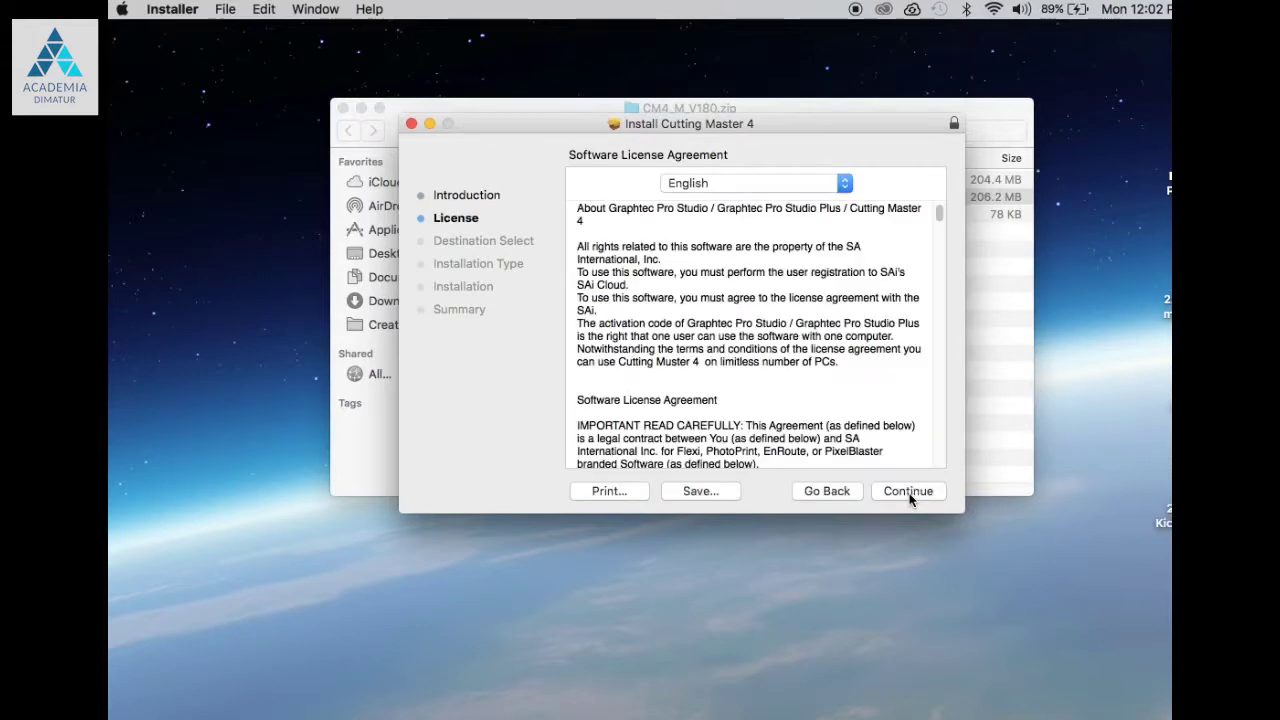
{"action": "left_click", "coordinate": [910, 497]}
{"action": "left_click", "coordinate": [880, 272]}
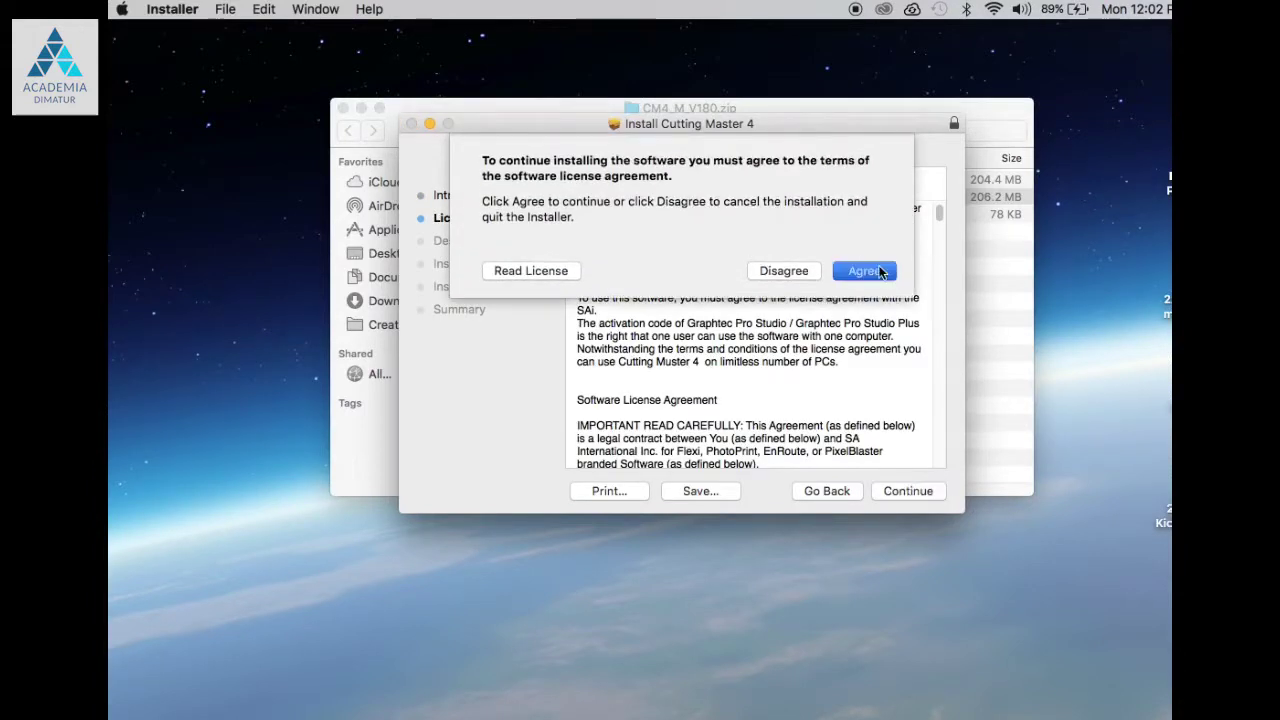
{"action": "left_click", "coordinate": [913, 491]}
{"action": "left_click", "coordinate": [914, 491]}
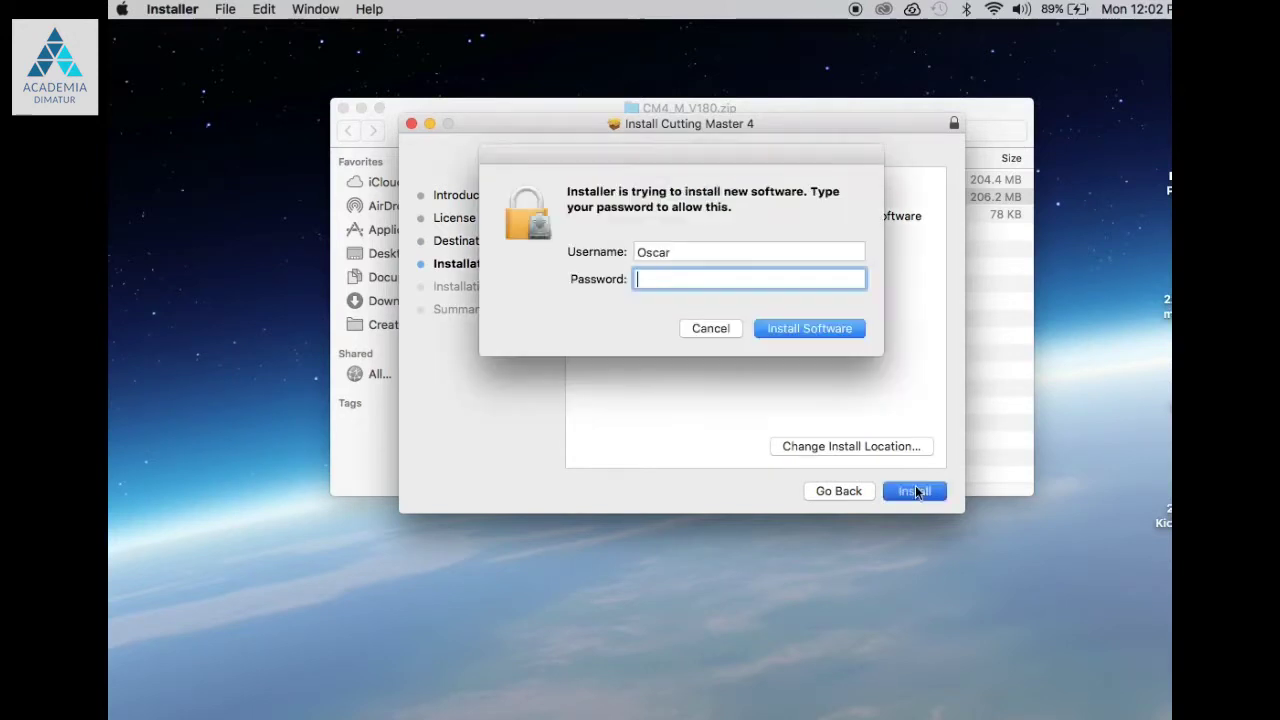
{"action": "type", "text": "•••••"}
Step: Authorise the install and Install Manager with the password, and clear the previous preferences
{"action": "left_click", "coordinate": [803, 330]}
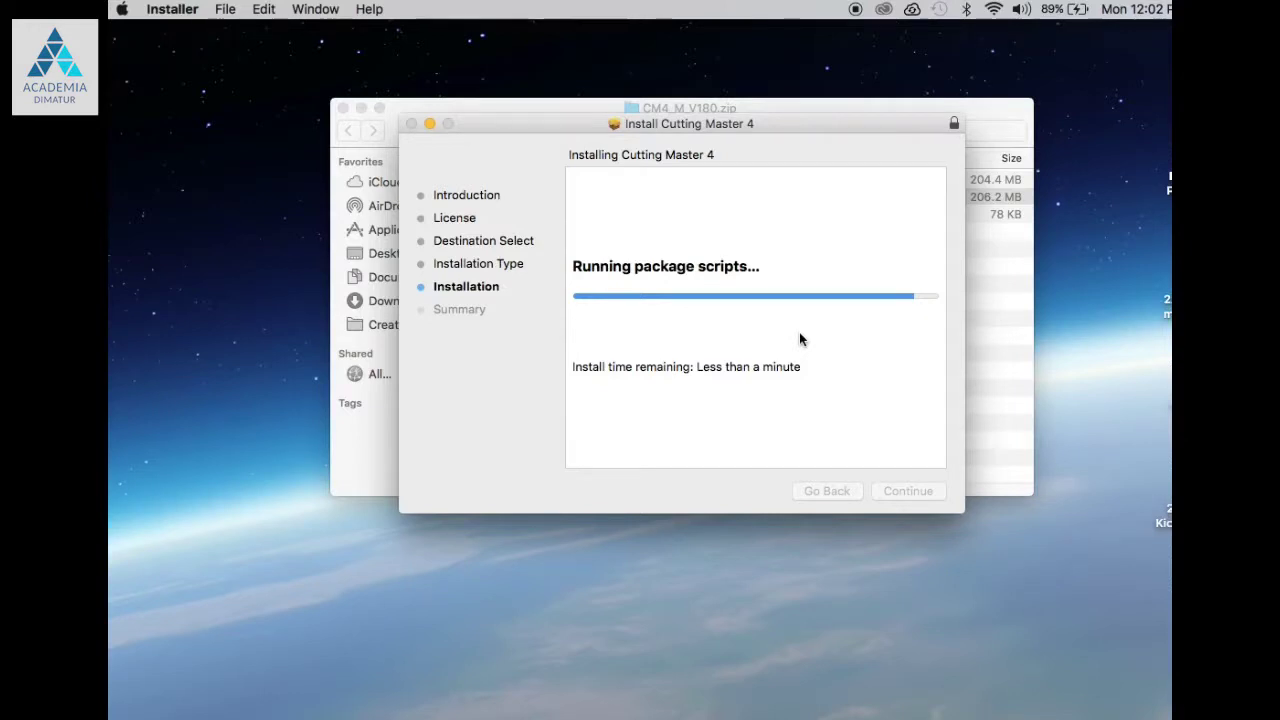
{"action": "left_click", "coordinate": [808, 291]}
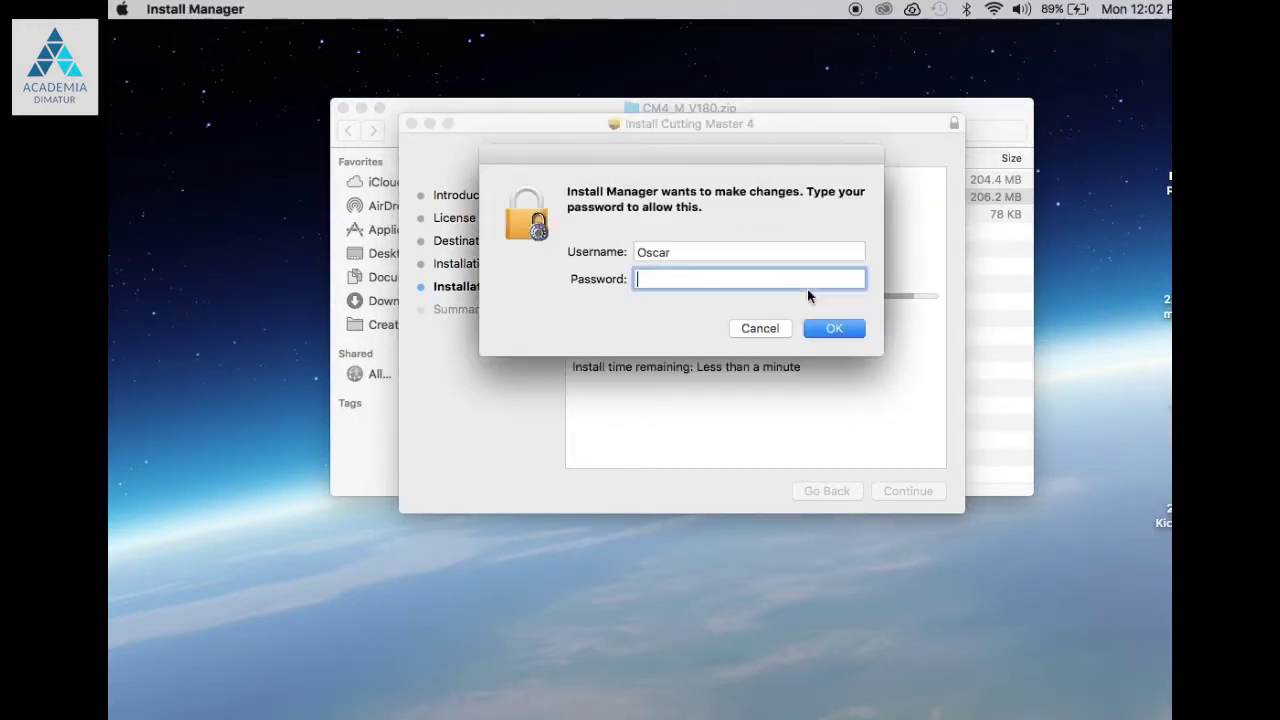
{"action": "type", "text": "••"}
{"action": "left_click", "coordinate": [855, 334]}
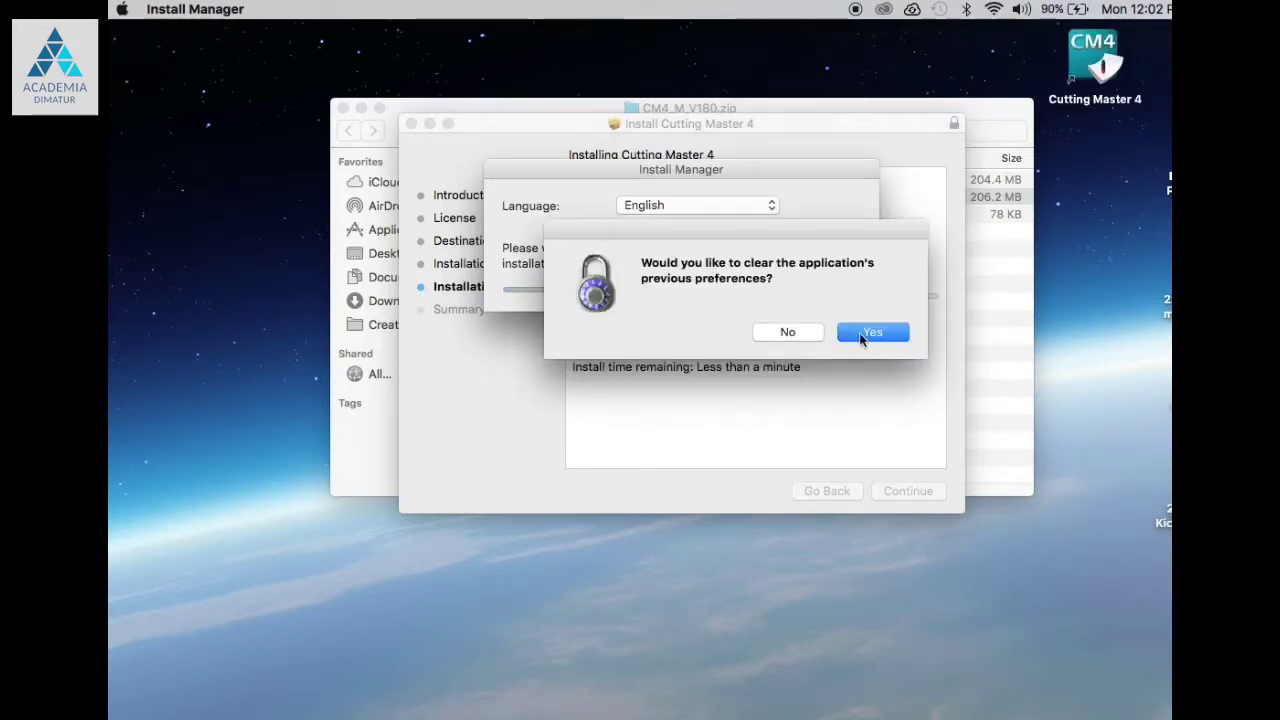
{"action": "left_click", "coordinate": [860, 334]}
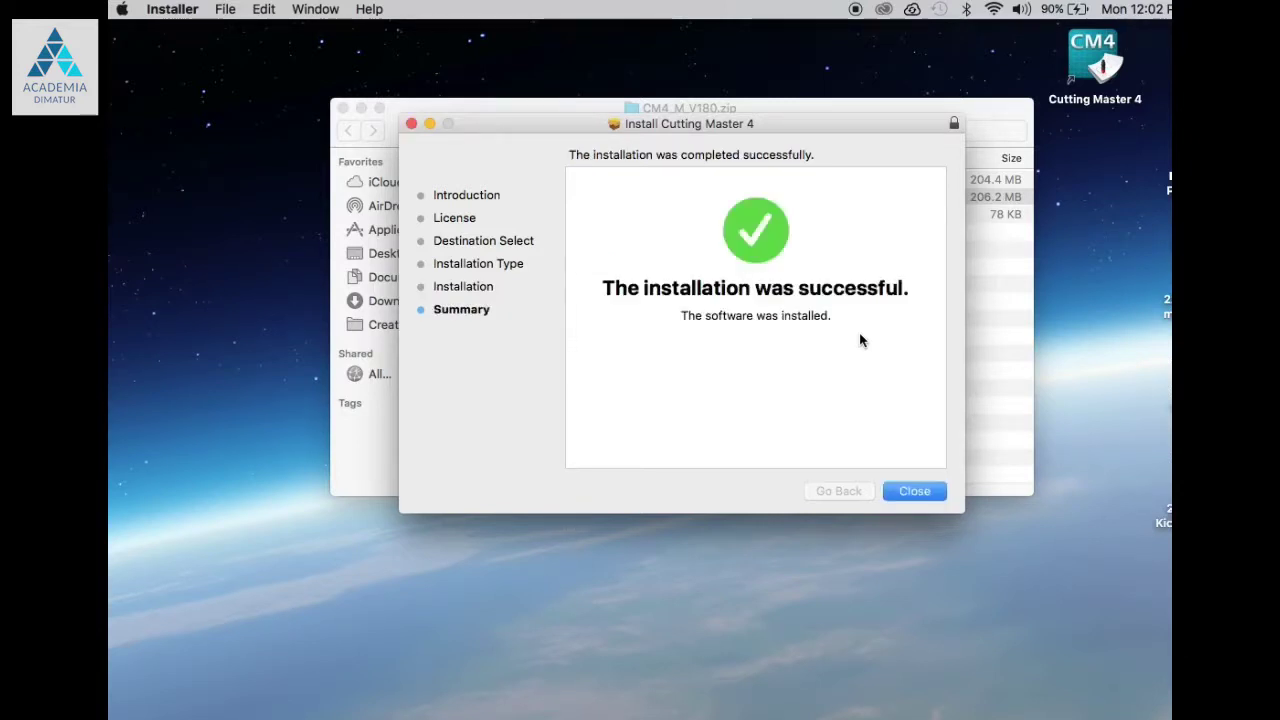
Step: Close the installer and folder window, then sign up for SAi Cloud with an e-mail address
{"action": "left_click", "coordinate": [916, 488]}
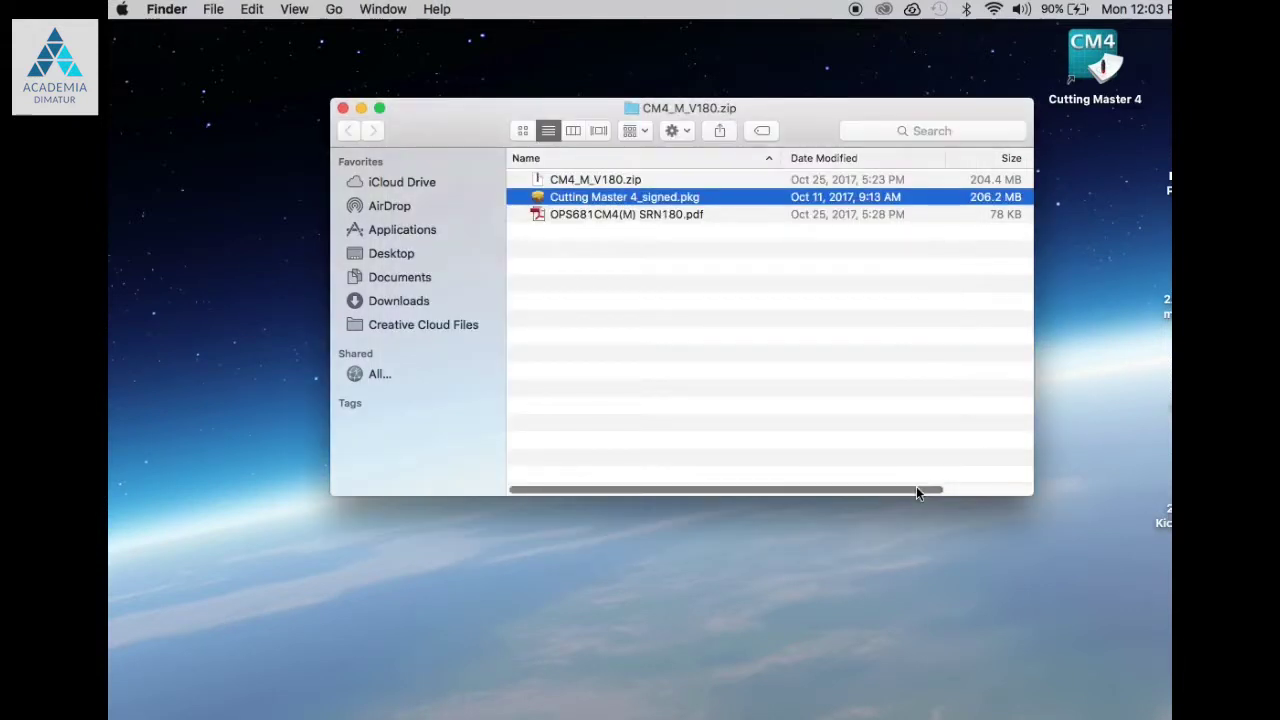
{"action": "left_click", "coordinate": [343, 108]}
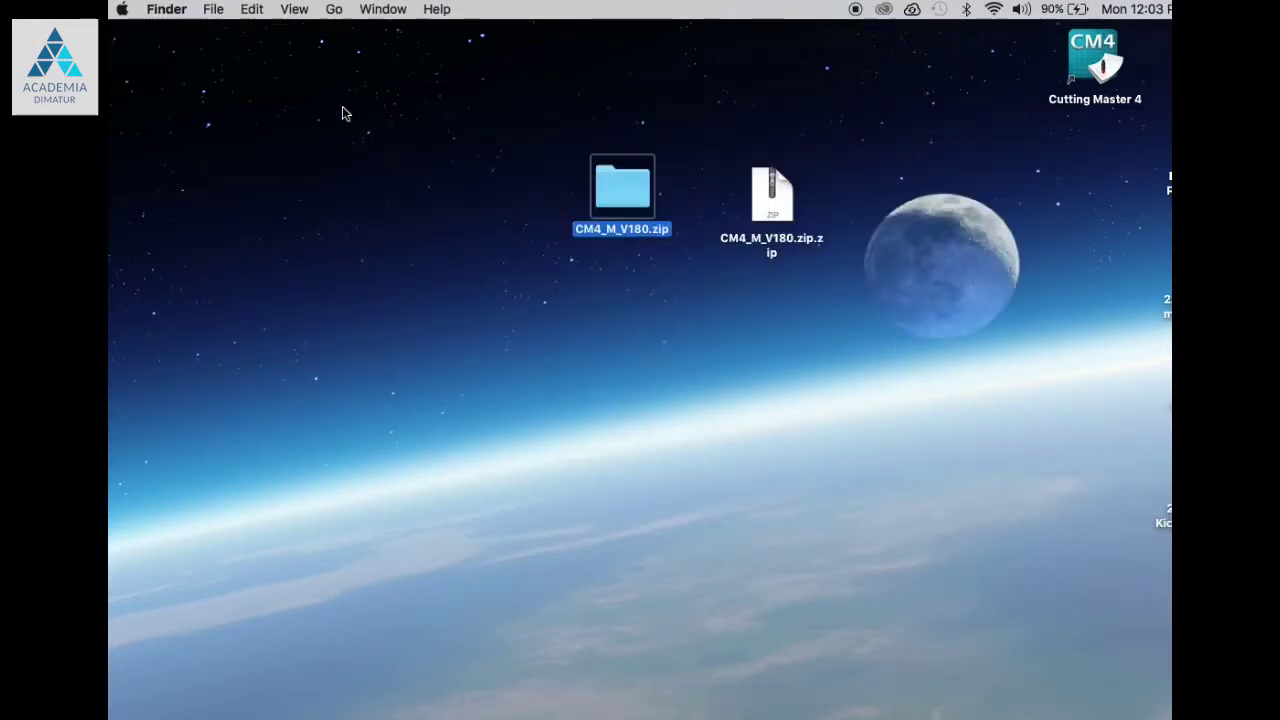
{"action": "left_click", "coordinate": [912, 10]}
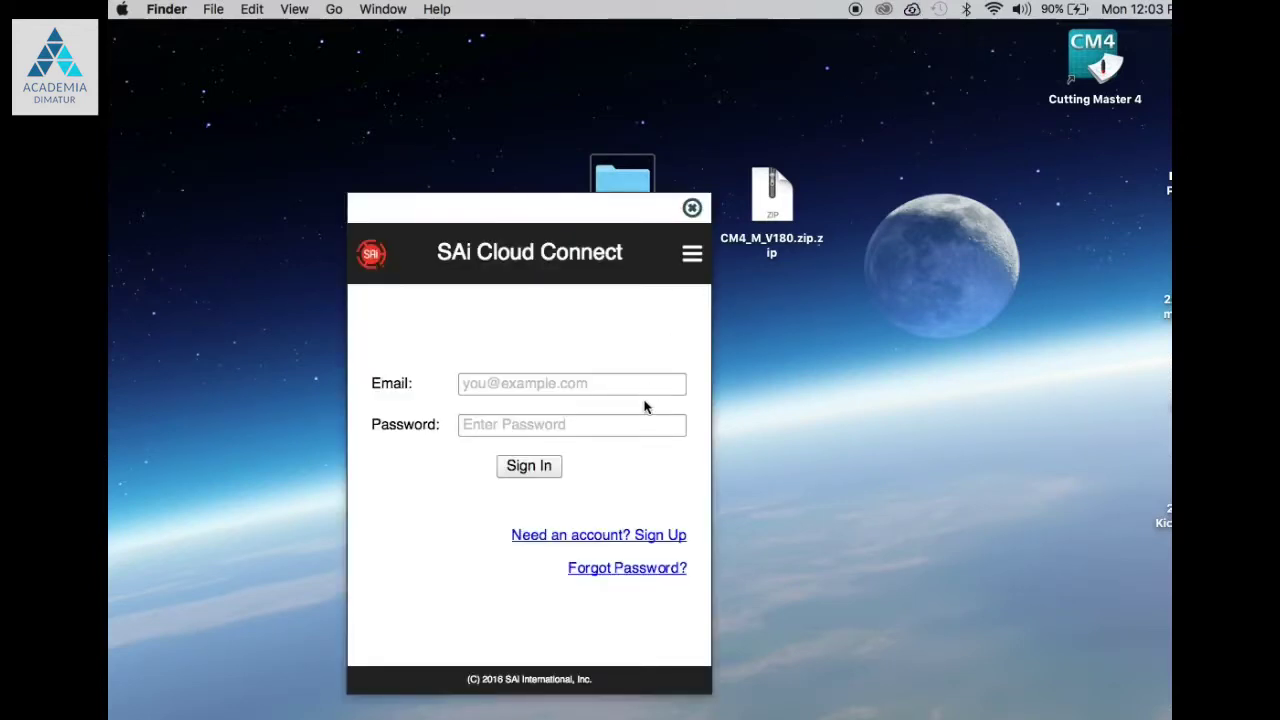
{"action": "left_click", "coordinate": [619, 535]}
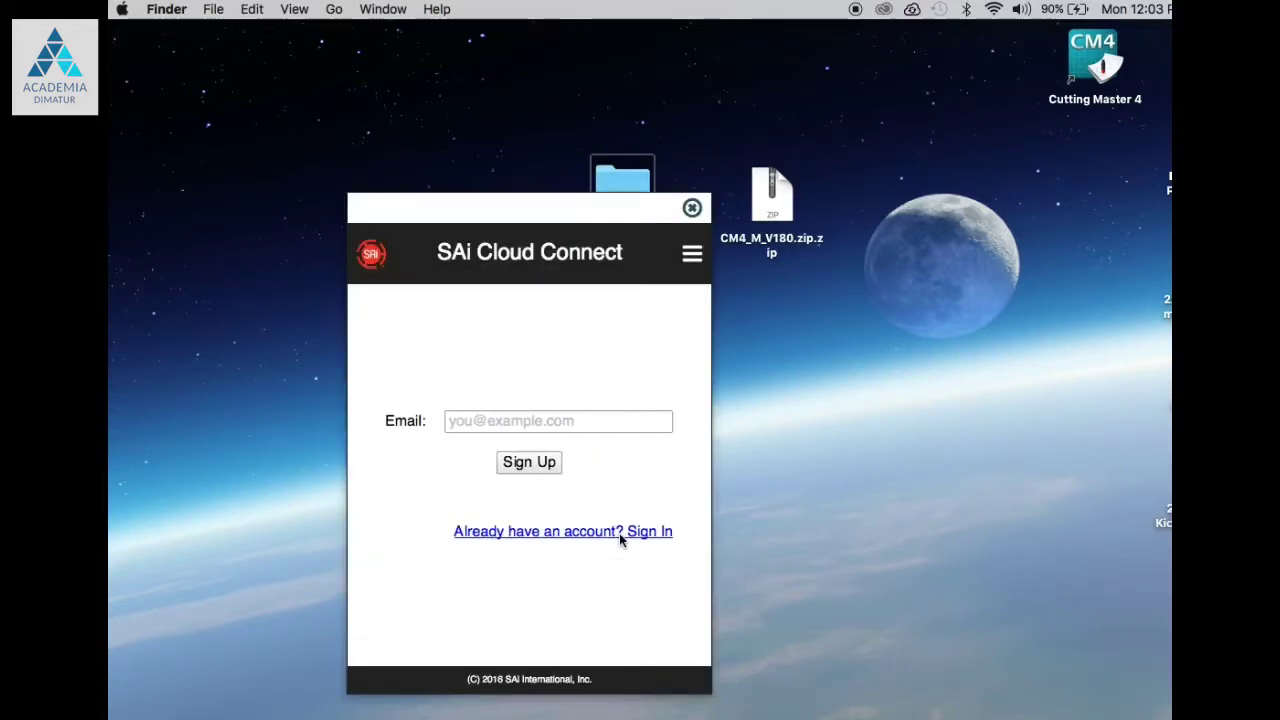
{"action": "left_click", "coordinate": [504, 421]}
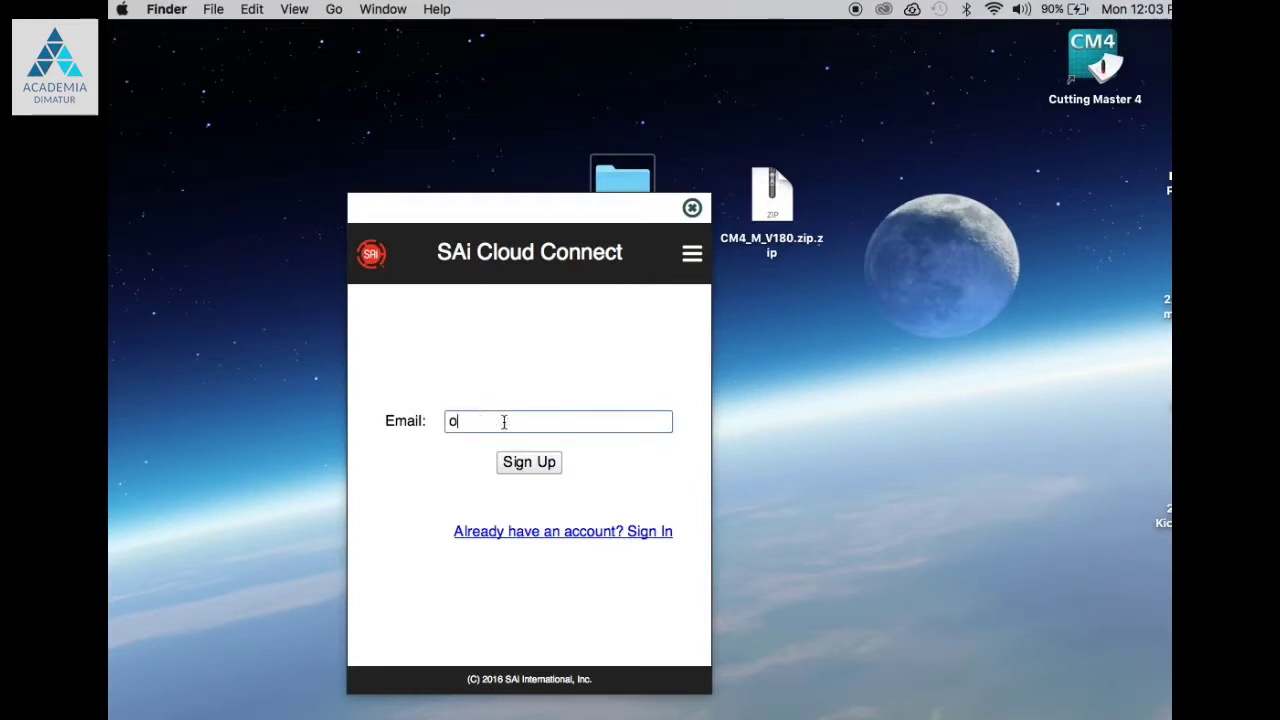
{"action": "left_click", "coordinate": [518, 462]}
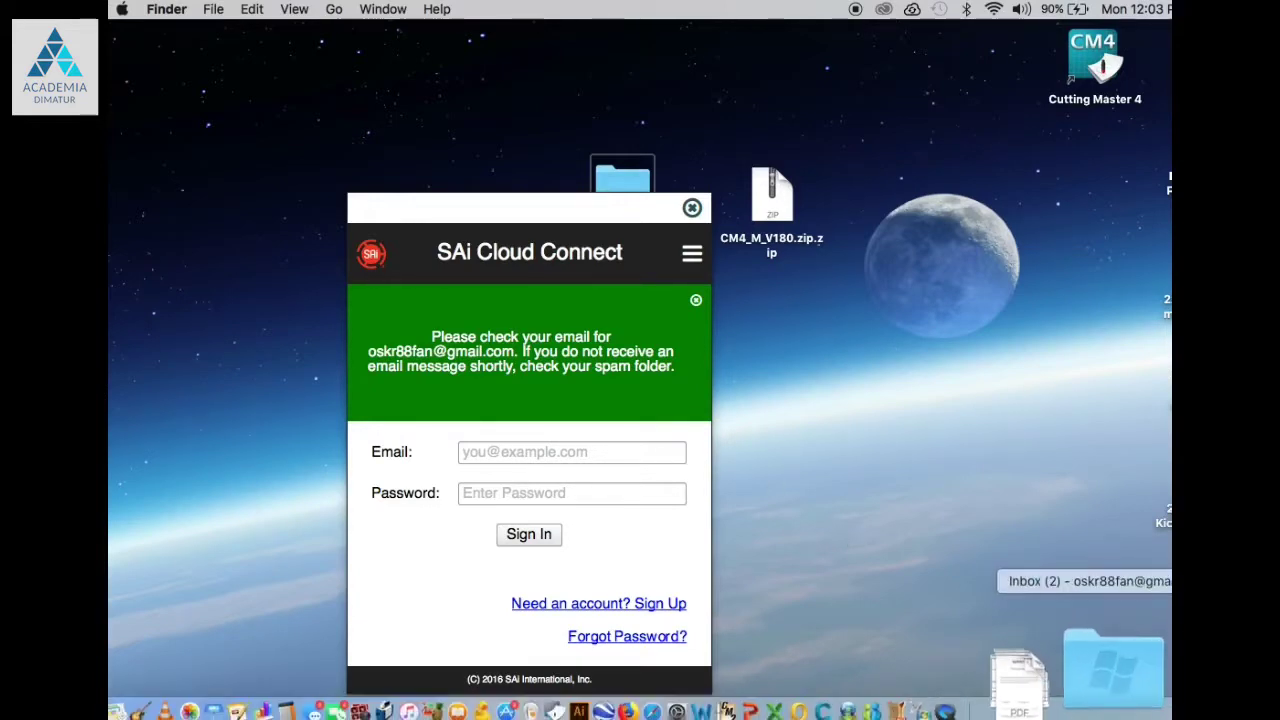
Step: Close SAi Cloud Connect and open the SAi Cloud welcome e-mail in Gmail
{"action": "left_click", "coordinate": [1110, 690]}
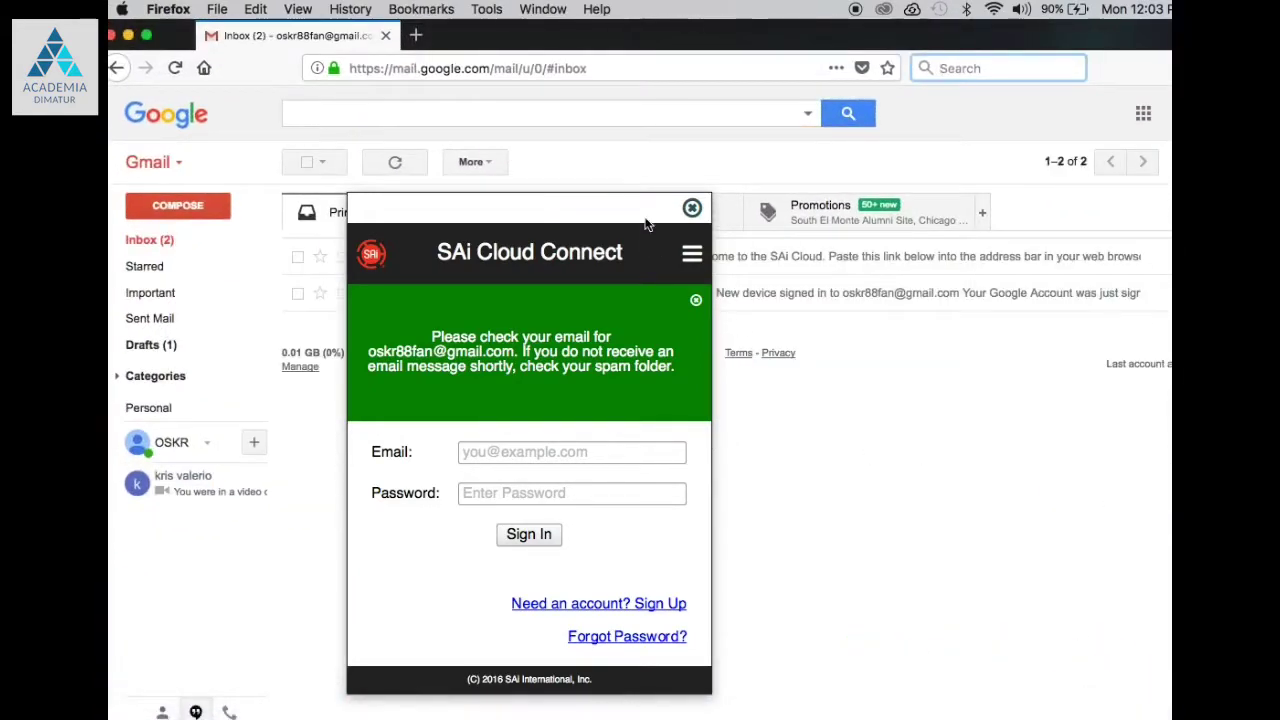
{"action": "left_click", "coordinate": [692, 208]}
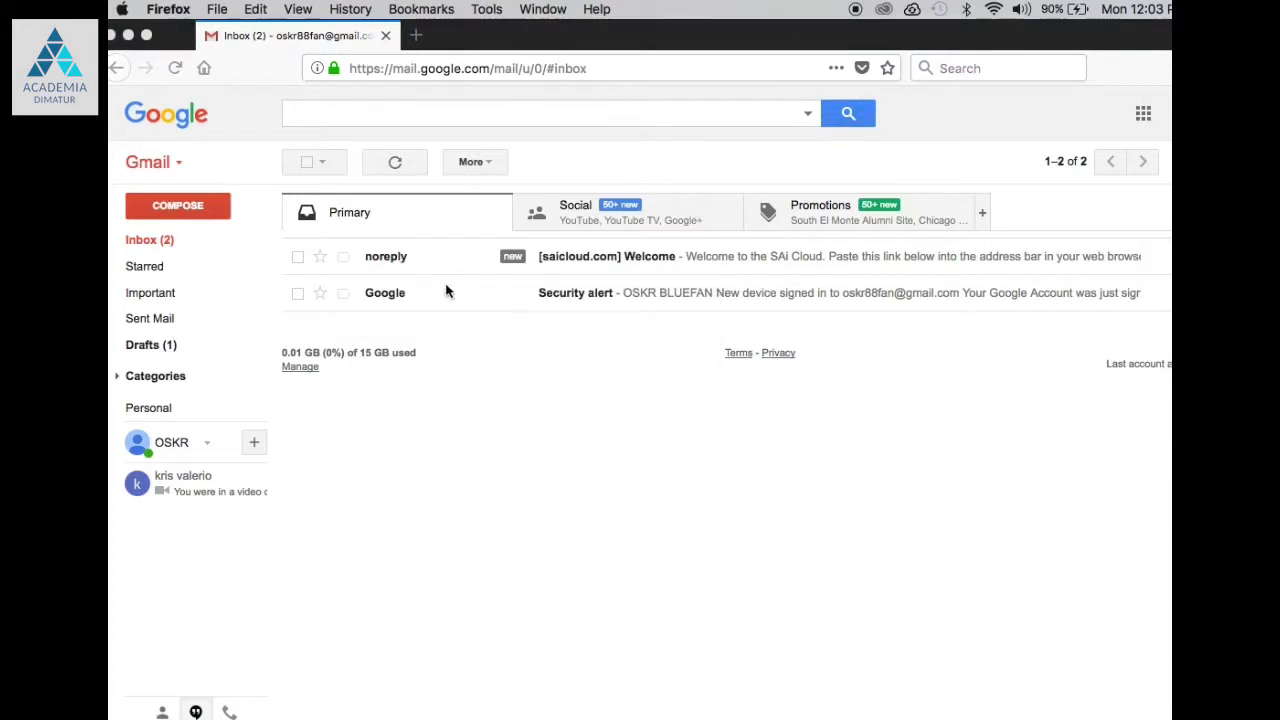
{"action": "left_click", "coordinate": [634, 259]}
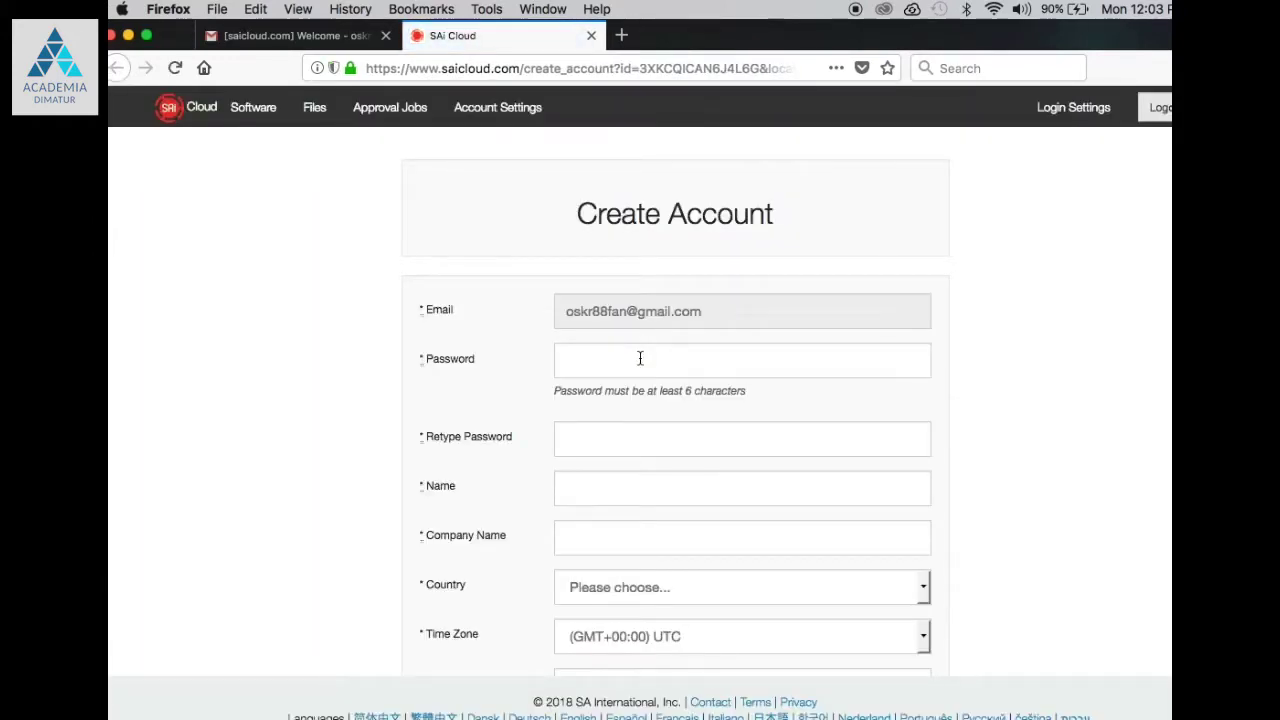
Step: Enter and confirm the account password, fill in the holder's name, and set Company Name to Acme2
{"action": "left_click", "coordinate": [640, 358]}
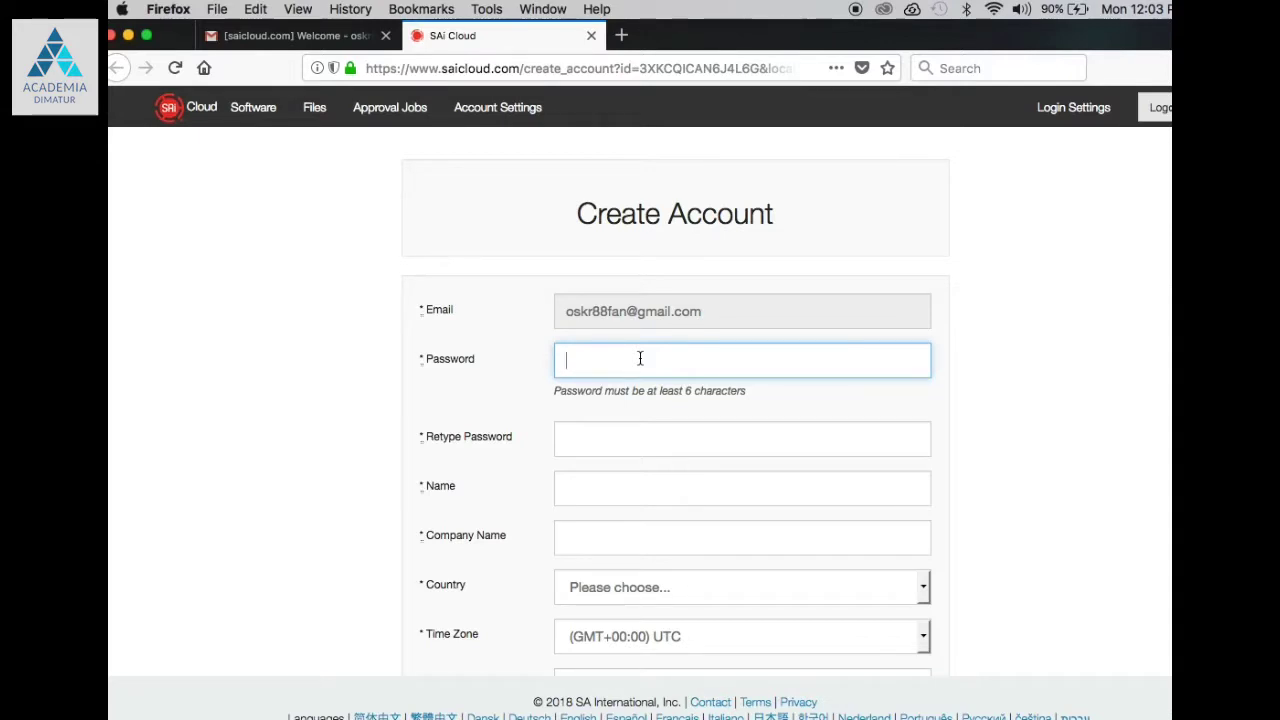
{"action": "type", "text": "•••••"}
{"action": "left_click", "coordinate": [655, 436]}
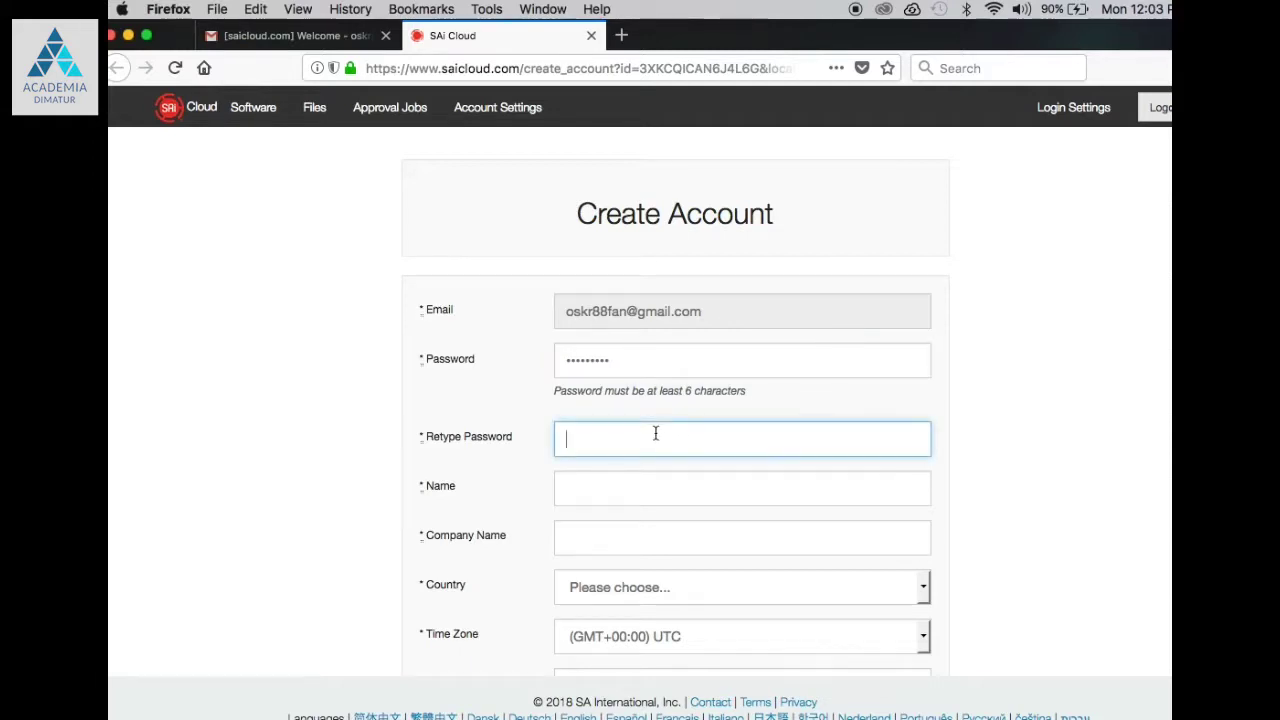
{"action": "type", "text": "•••••••"}
{"action": "left_click", "coordinate": [682, 497]}
{"action": "type", "text": "acme 2"}
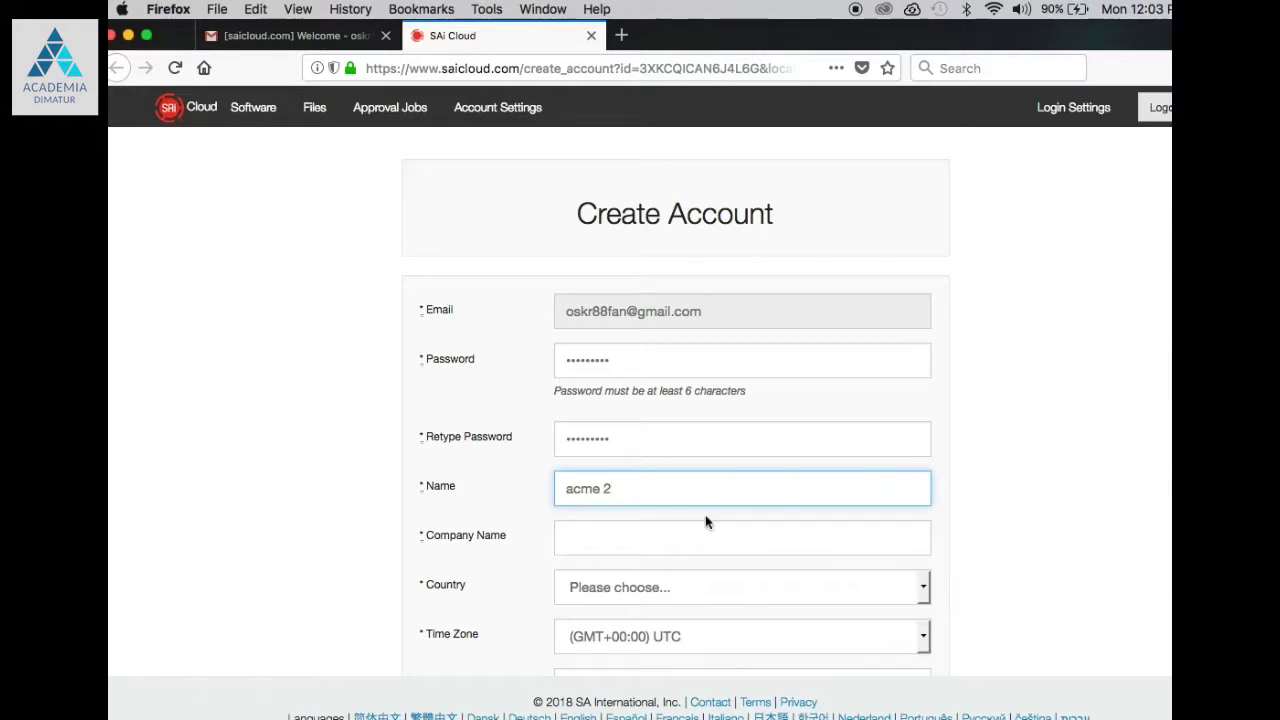
{"action": "left_click", "coordinate": [613, 528]}
{"action": "type", "text": "Acme"}
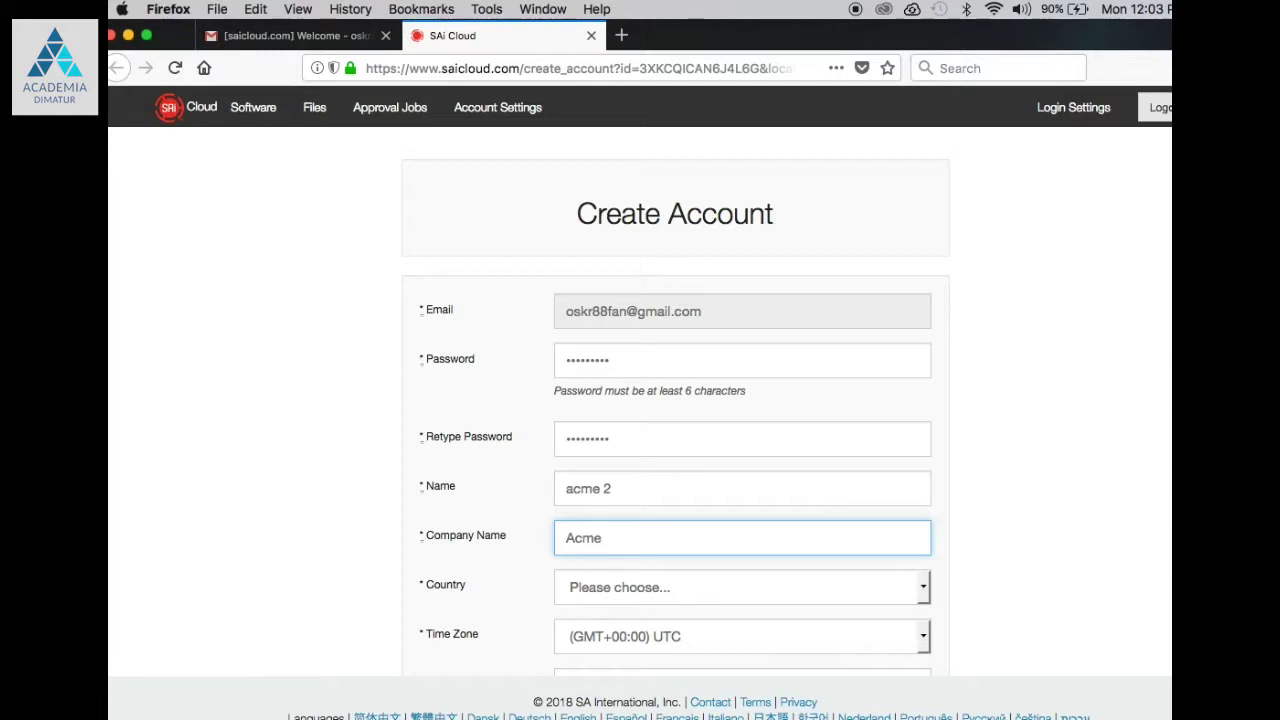
{"action": "type", "text": "2"}
Step: Set the account's Country to United States
{"action": "left_click", "coordinate": [929, 590]}
{"action": "left_click", "coordinate": [930, 592]}
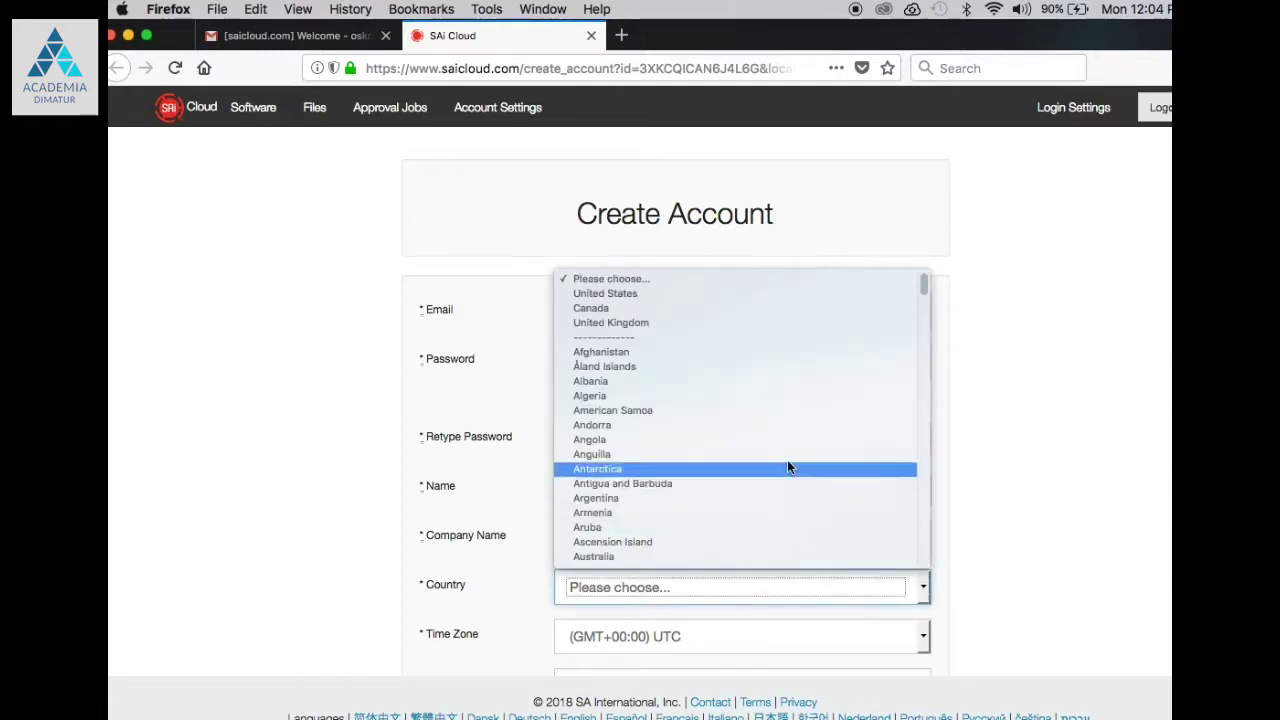
{"action": "left_click", "coordinate": [626, 296]}
Step: Set the Time Zone to (GMT-08:00) Pacific Time (US & Canada)
{"action": "left_click", "coordinate": [924, 636]}
{"action": "scroll", "coordinate": [802, 500], "scroll_direction": "up", "scroll_amount": 10}
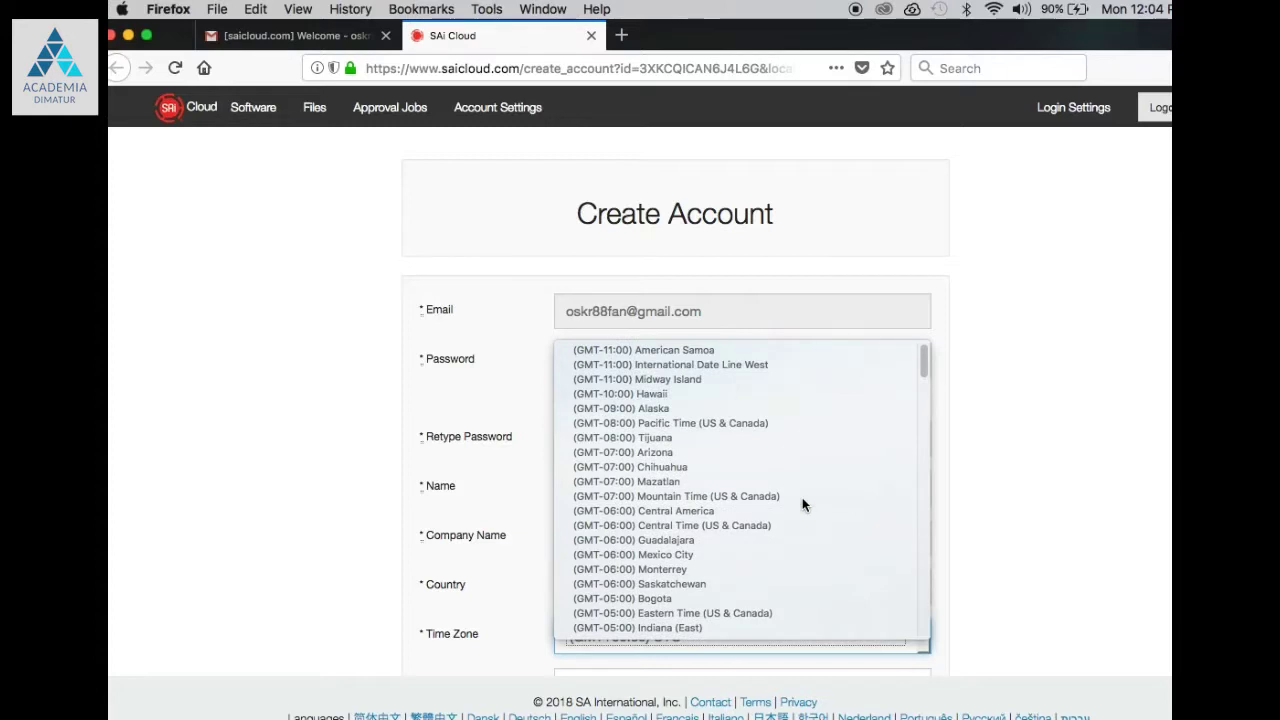
{"action": "scroll", "coordinate": [802, 500], "scroll_direction": "down", "scroll_amount": 10}
{"action": "scroll", "coordinate": [802, 504], "scroll_direction": "down", "scroll_amount": 15}
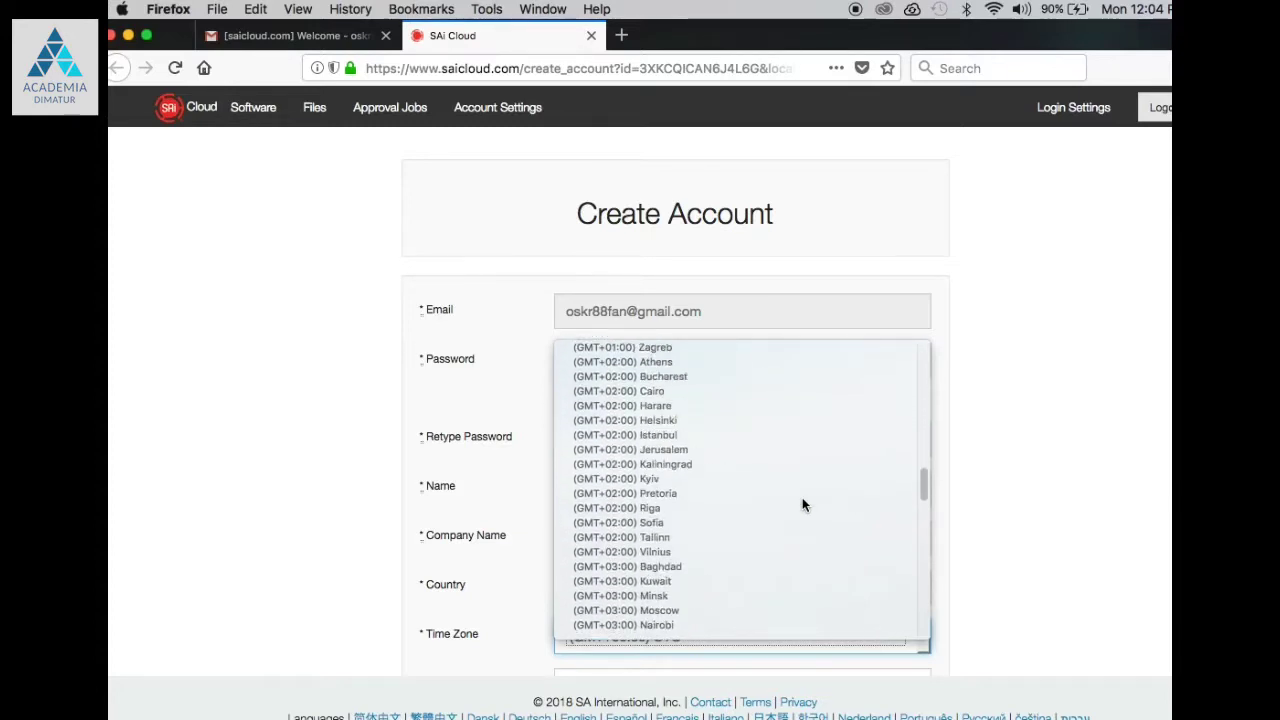
{"action": "scroll", "coordinate": [802, 505], "scroll_direction": "down", "scroll_amount": 8}
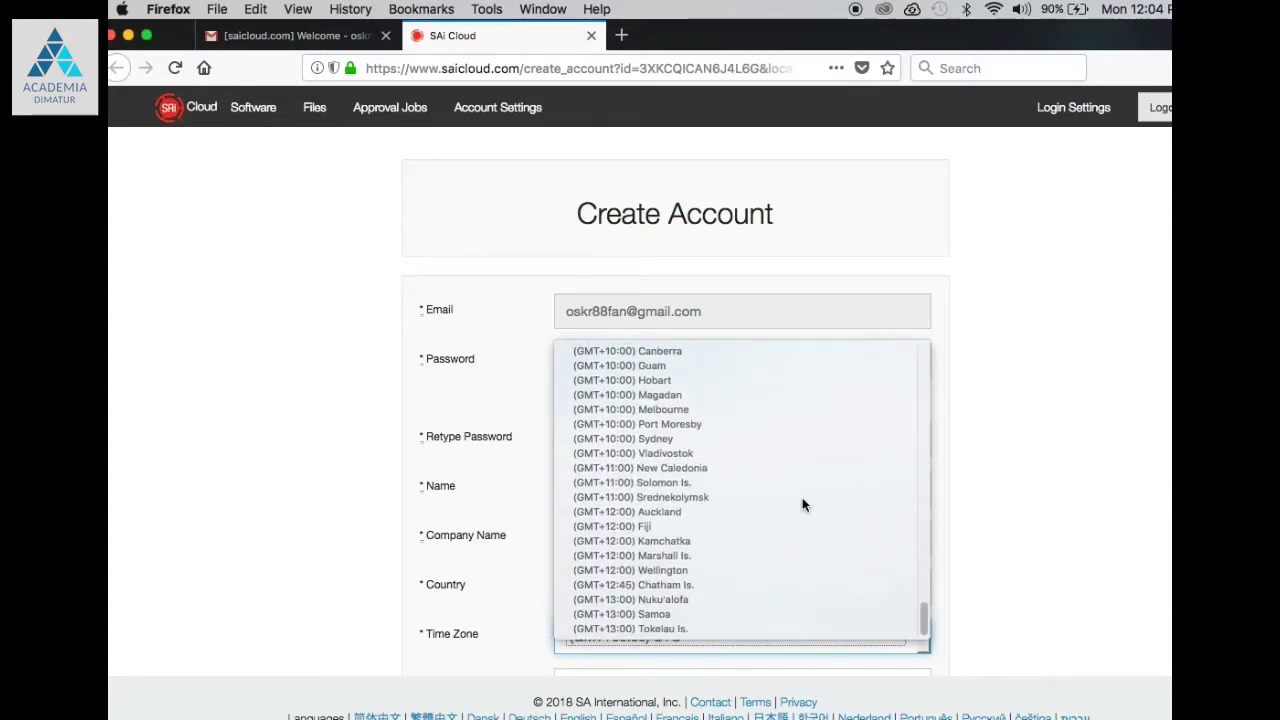
{"action": "scroll", "coordinate": [802, 505], "scroll_direction": "up", "scroll_amount": 3}
{"action": "scroll", "coordinate": [802, 504], "scroll_direction": "up", "scroll_amount": 15}
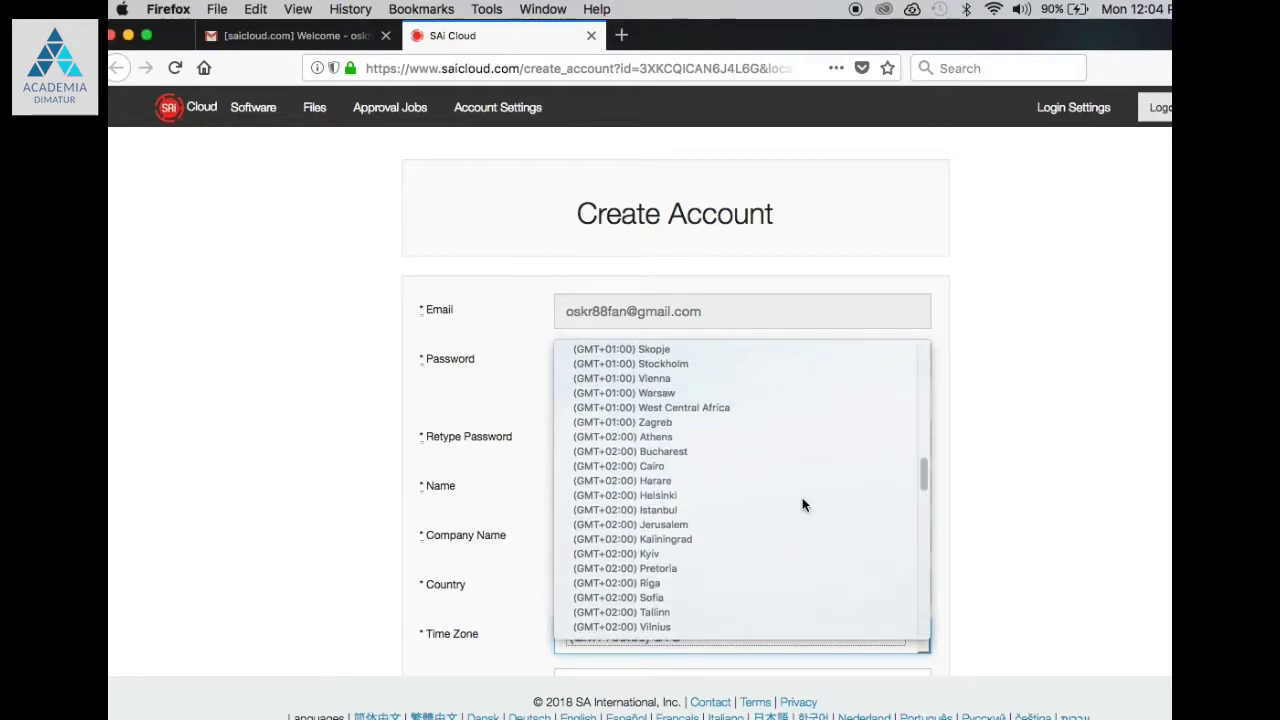
{"action": "scroll", "coordinate": [802, 504], "scroll_direction": "up", "scroll_amount": 15}
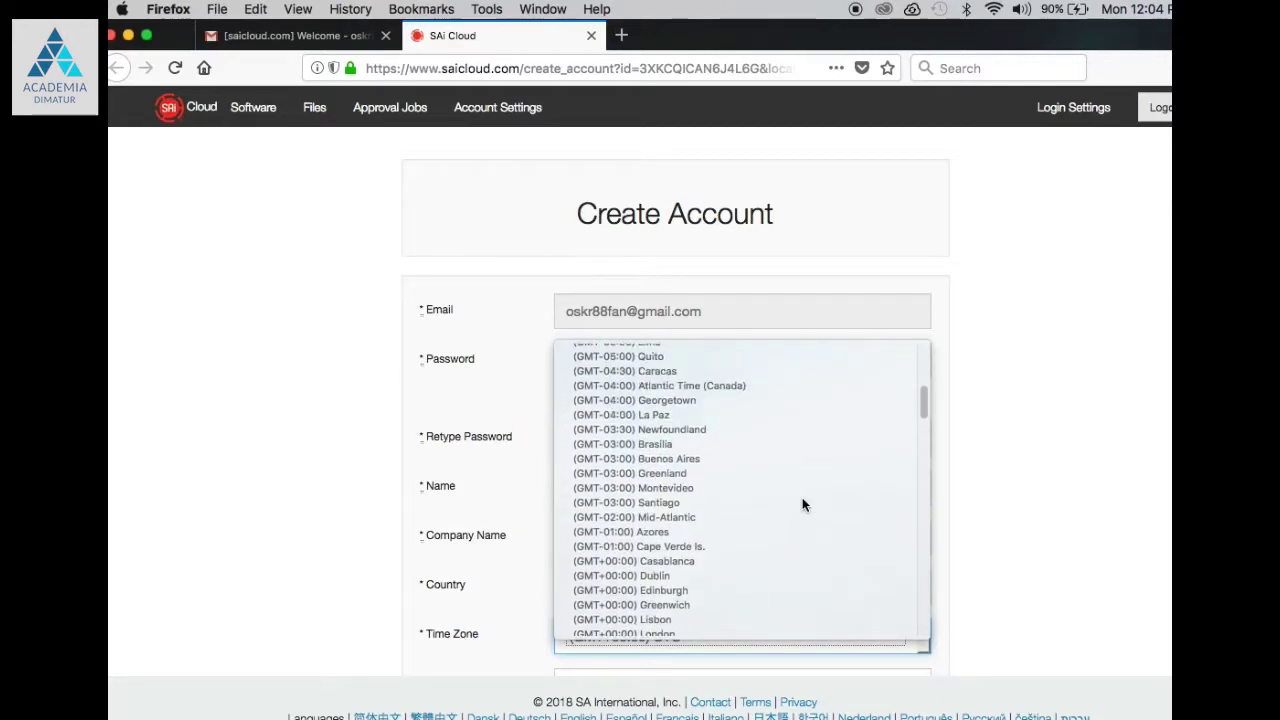
{"action": "scroll", "coordinate": [802, 505], "scroll_direction": "up", "scroll_amount": 5}
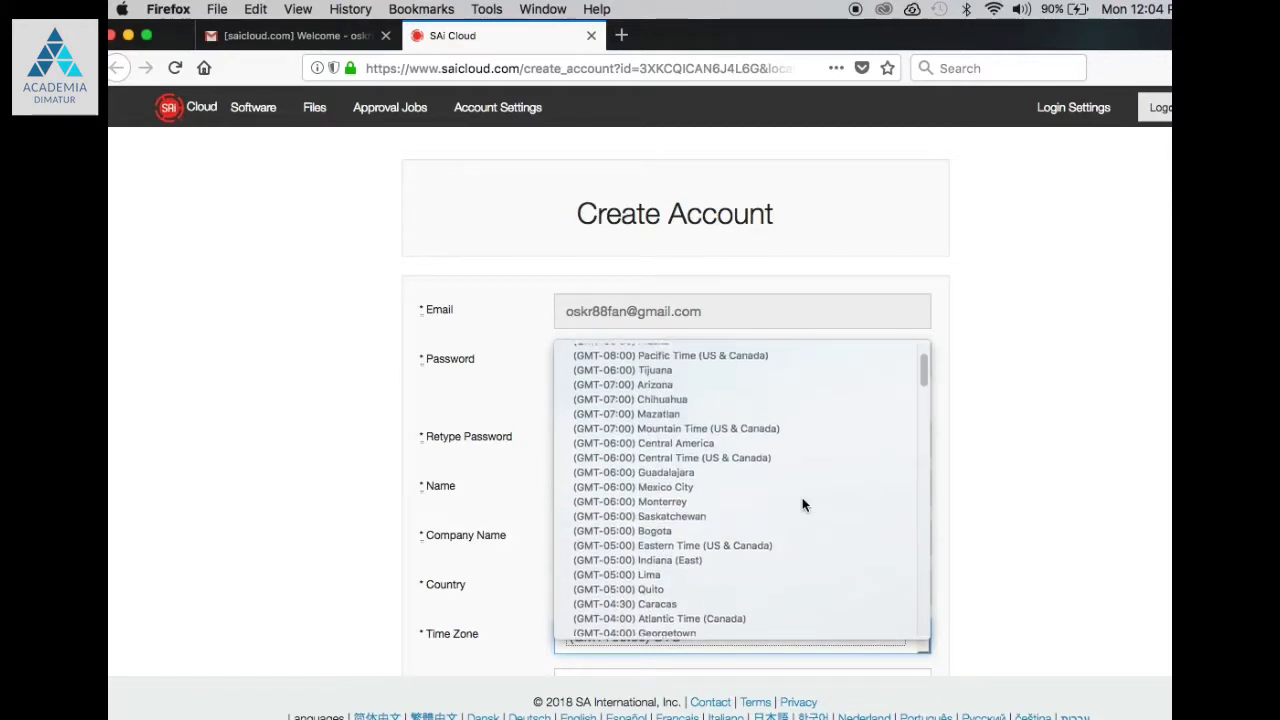
{"action": "scroll", "coordinate": [802, 505], "scroll_direction": "up", "scroll_amount": 4}
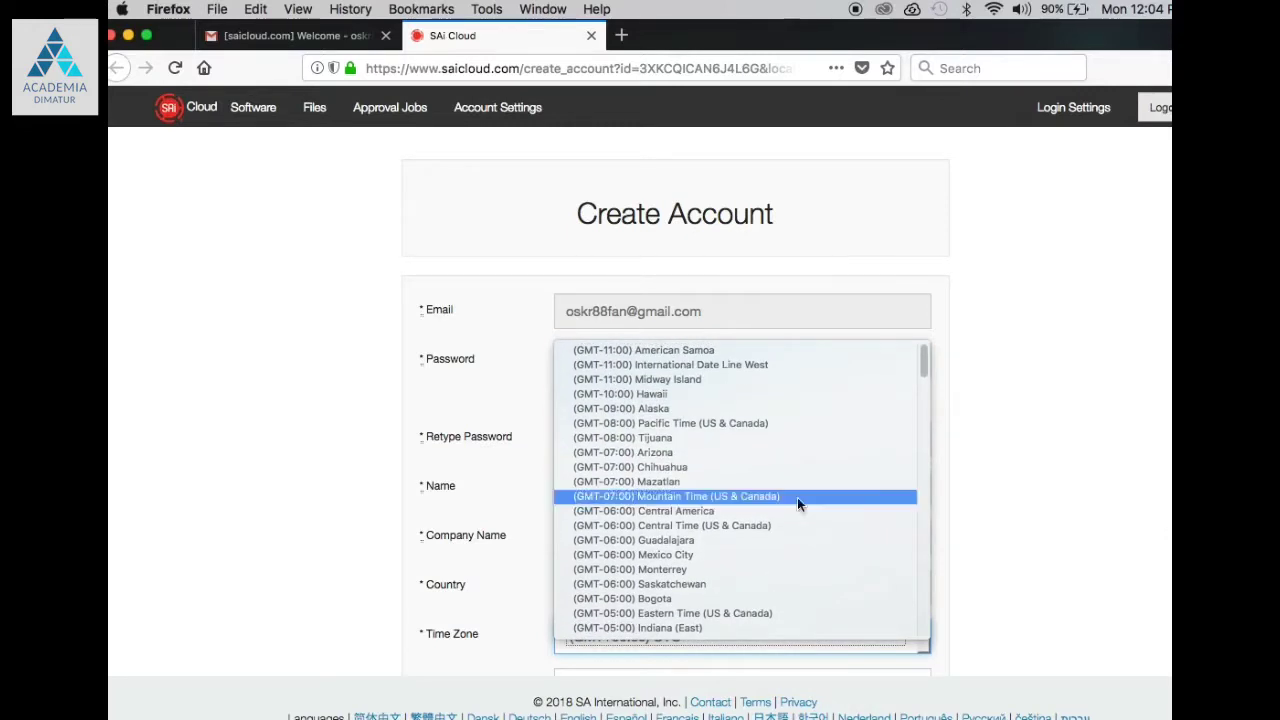
{"action": "left_click", "coordinate": [692, 423]}
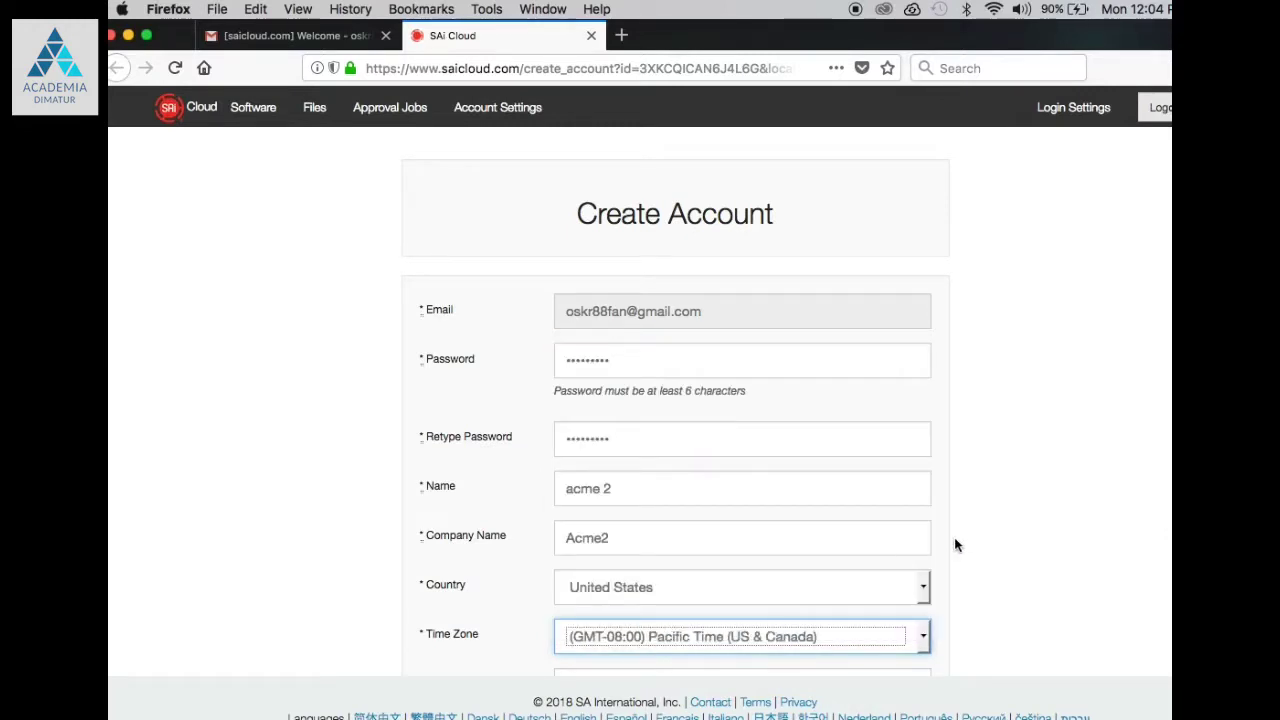
{"action": "scroll", "coordinate": [965, 548], "scroll_direction": "down", "scroll_amount": 5}
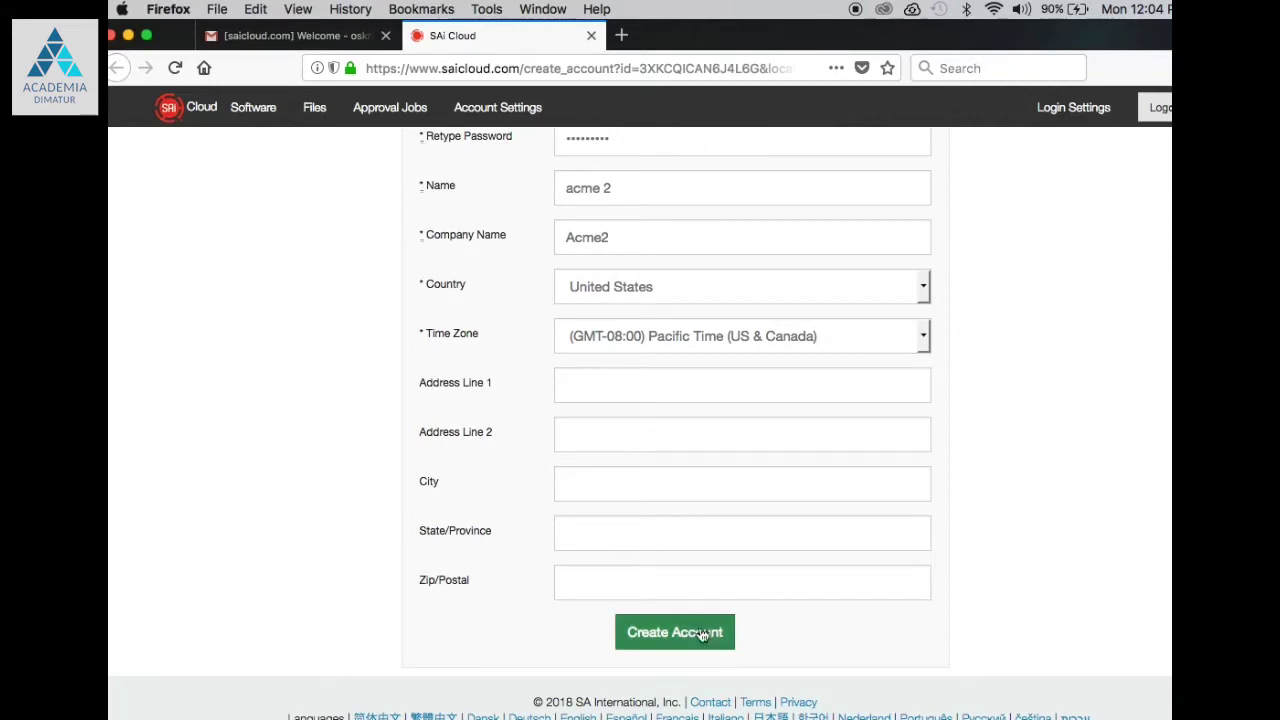
Step: Submit the Create Account form and accept the Terms and Conditions
{"action": "left_click", "coordinate": [703, 632]}
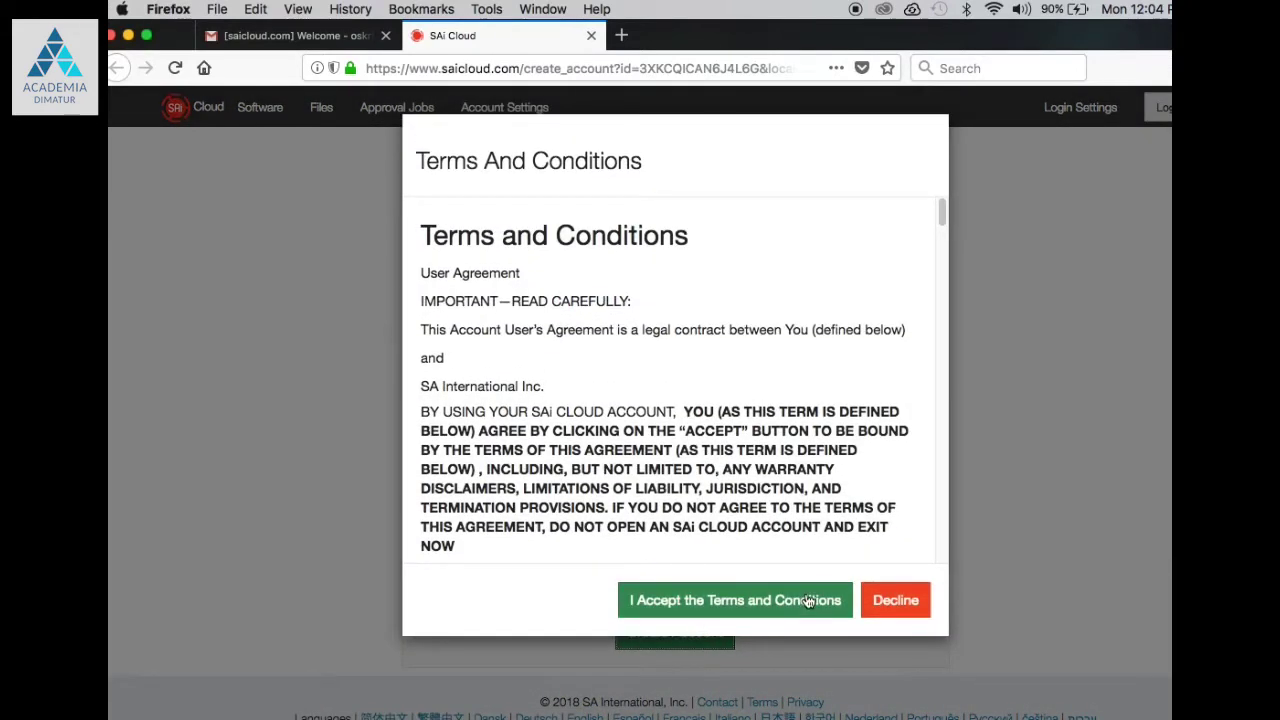
{"action": "left_click", "coordinate": [808, 600]}
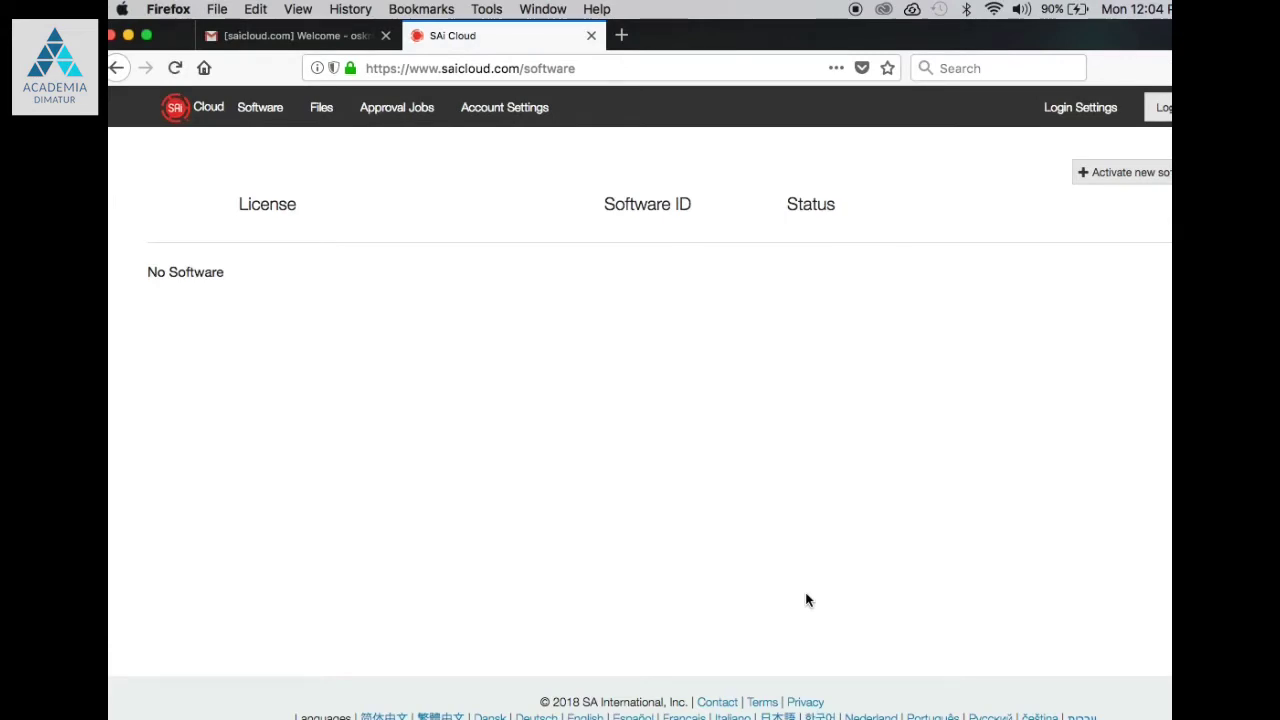
Step: Minimize Firefox and sign in to SAi Cloud Connect with the new account's e-mail and password
{"action": "left_click", "coordinate": [129, 36]}
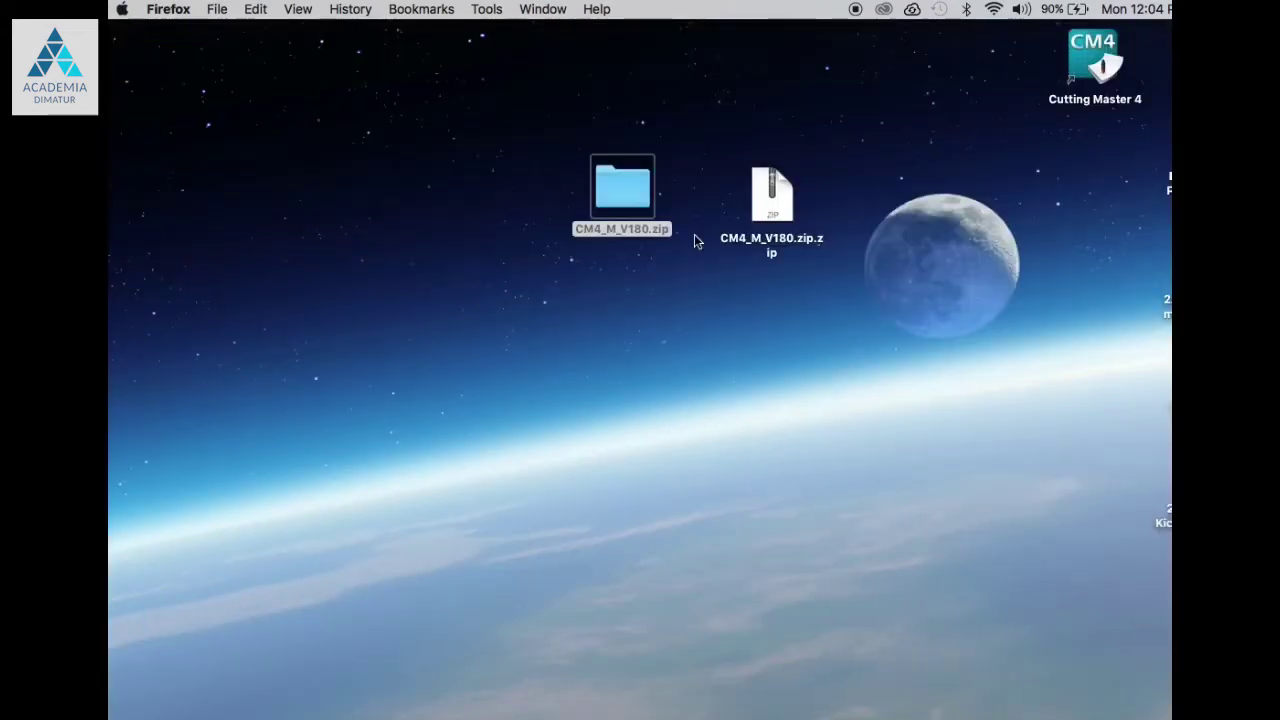
{"action": "left_click", "coordinate": [1090, 70]}
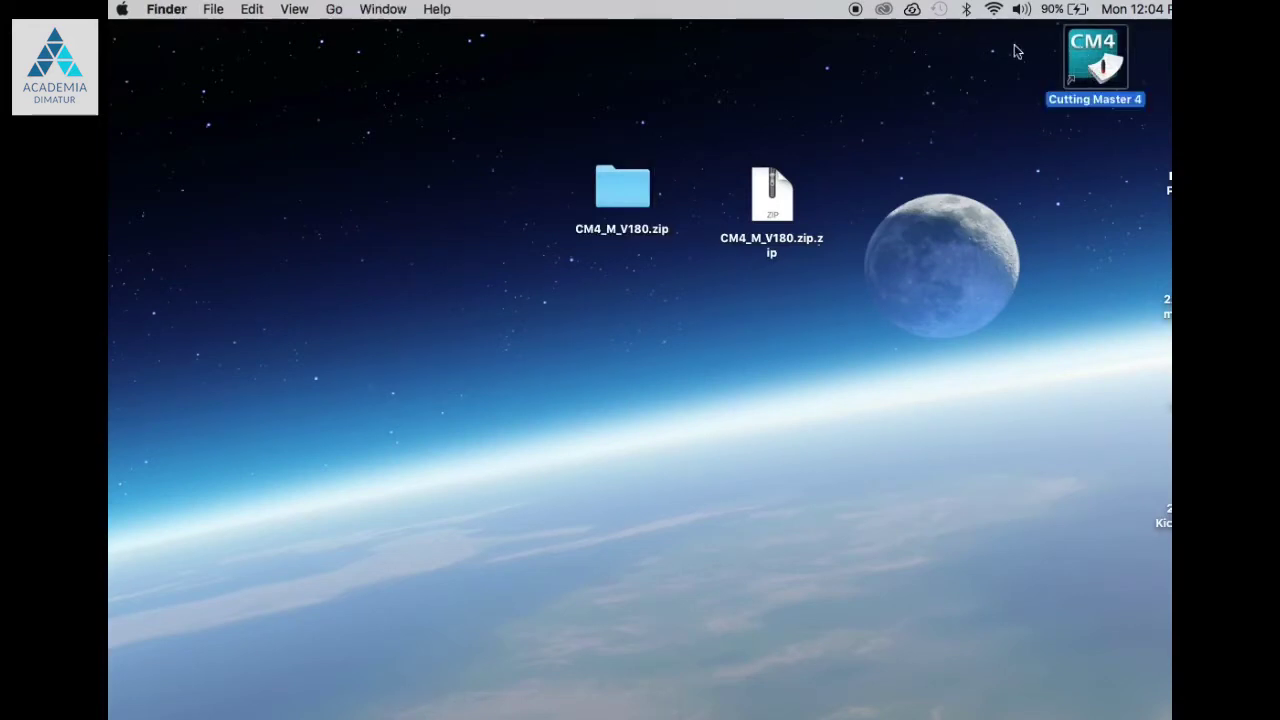
{"action": "left_click", "coordinate": [912, 12]}
{"action": "left_click", "coordinate": [524, 447]}
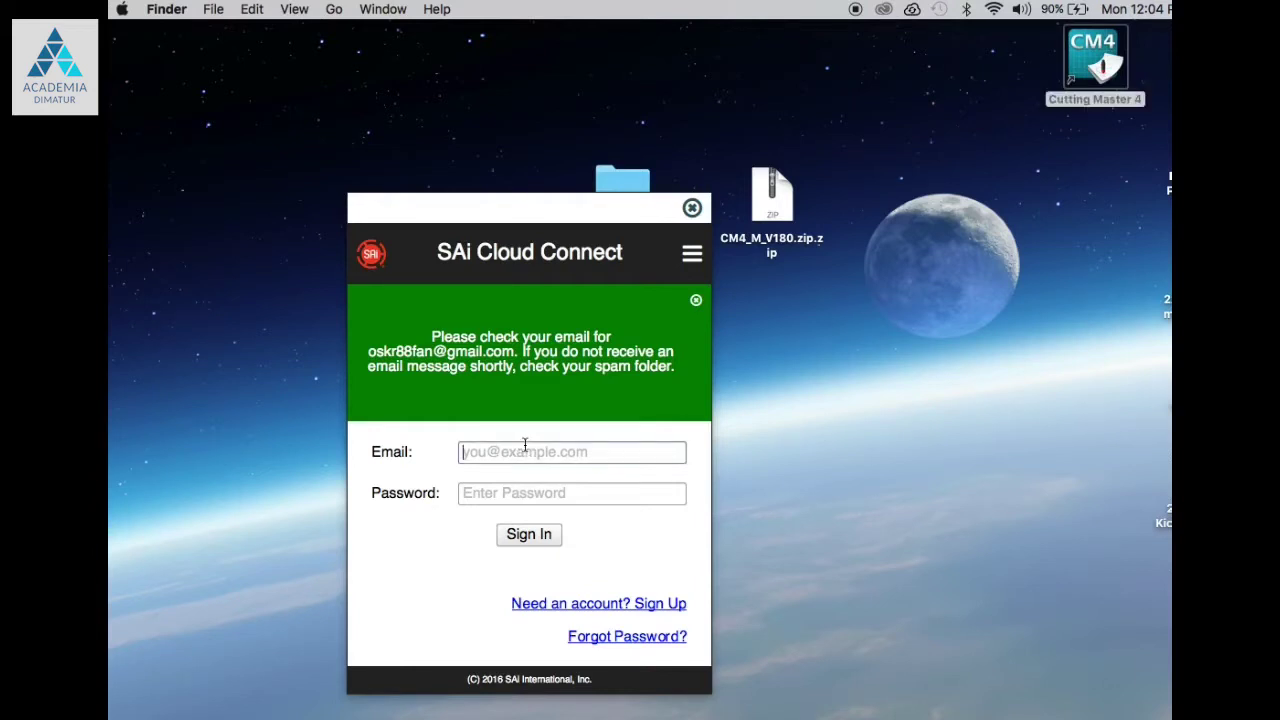
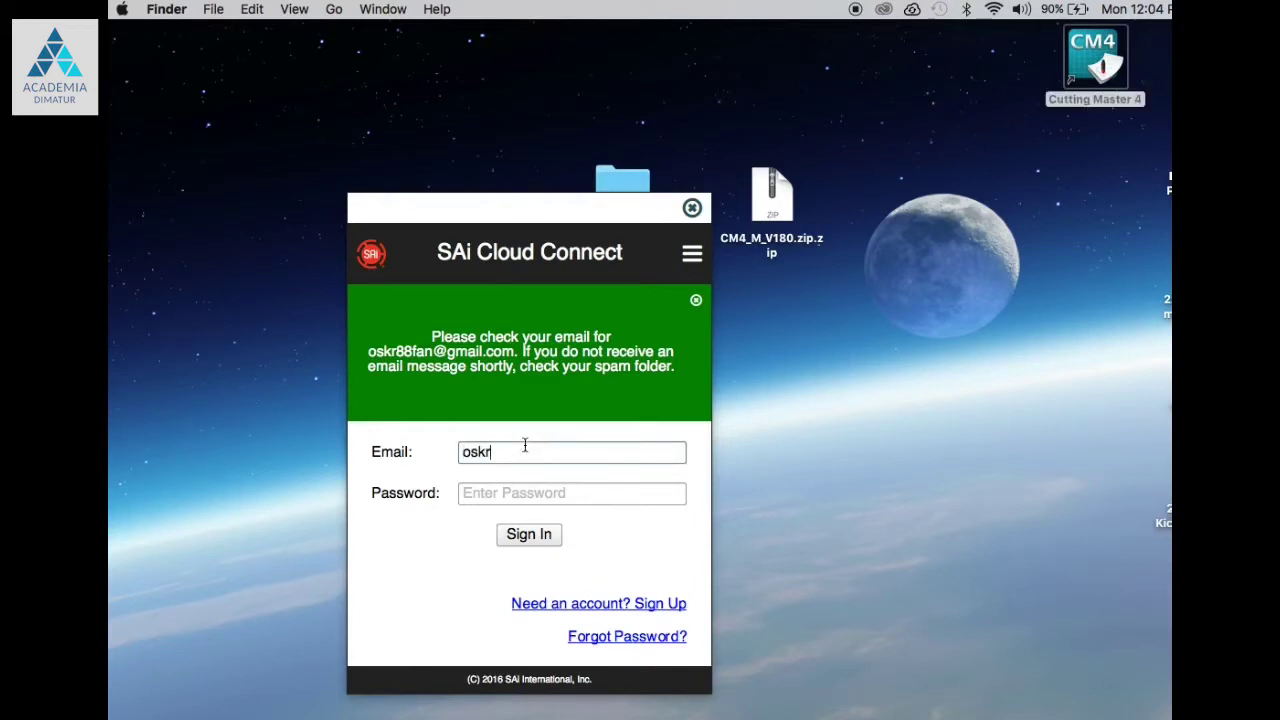
{"action": "key", "text": "Tab"}
{"action": "type", "text": "••"}
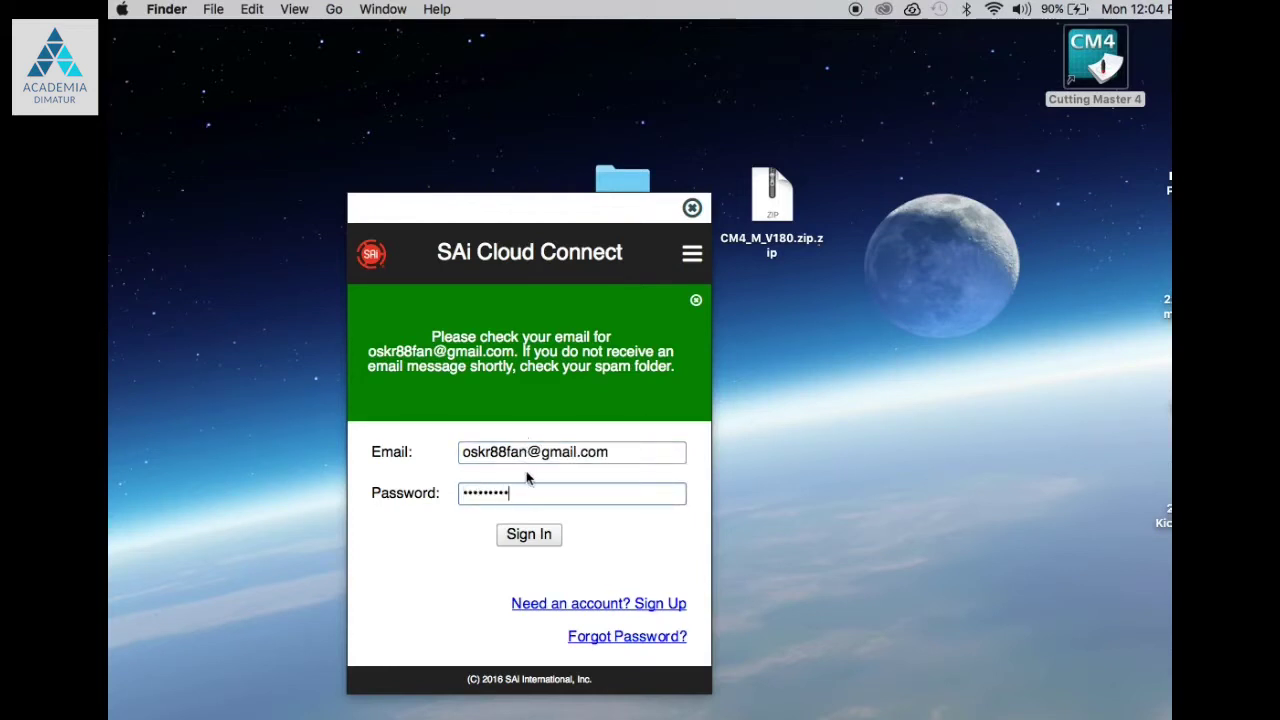
{"action": "left_click", "coordinate": [538, 534]}
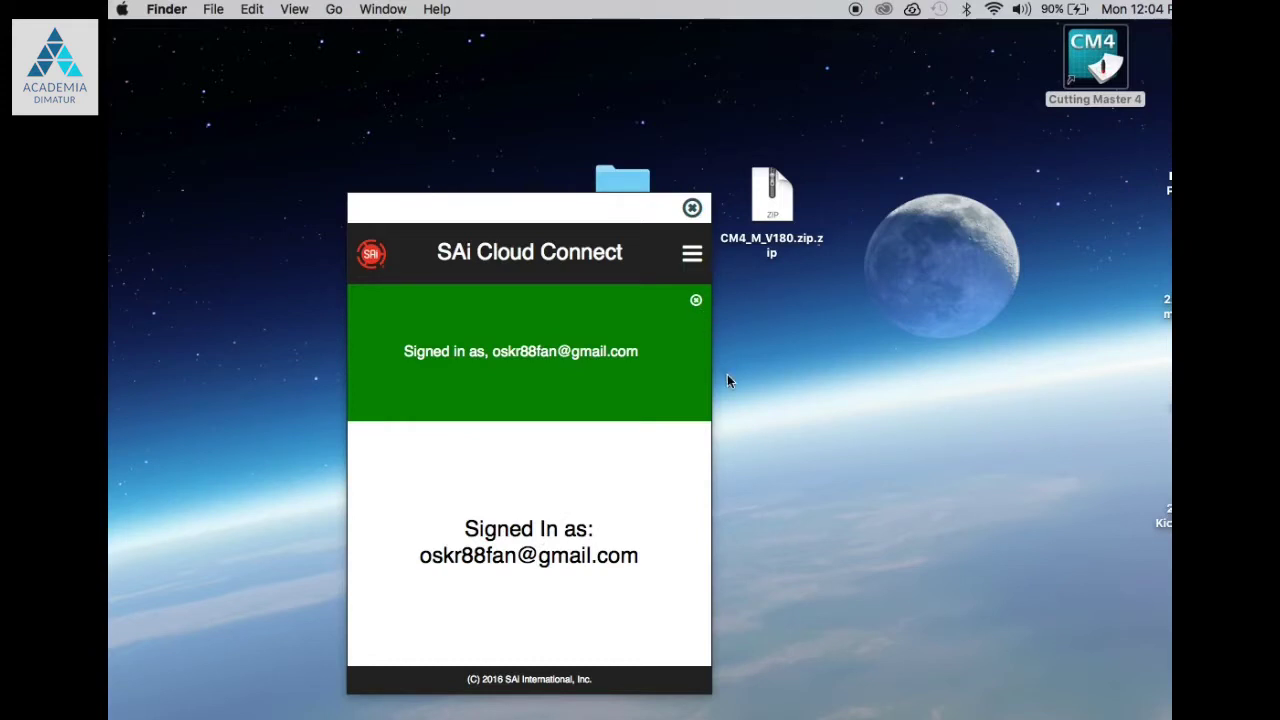
Step: Launch Illustrator, create a 15 × 12 in Print document, and draw a small rectangle
{"action": "left_click", "coordinate": [692, 208]}
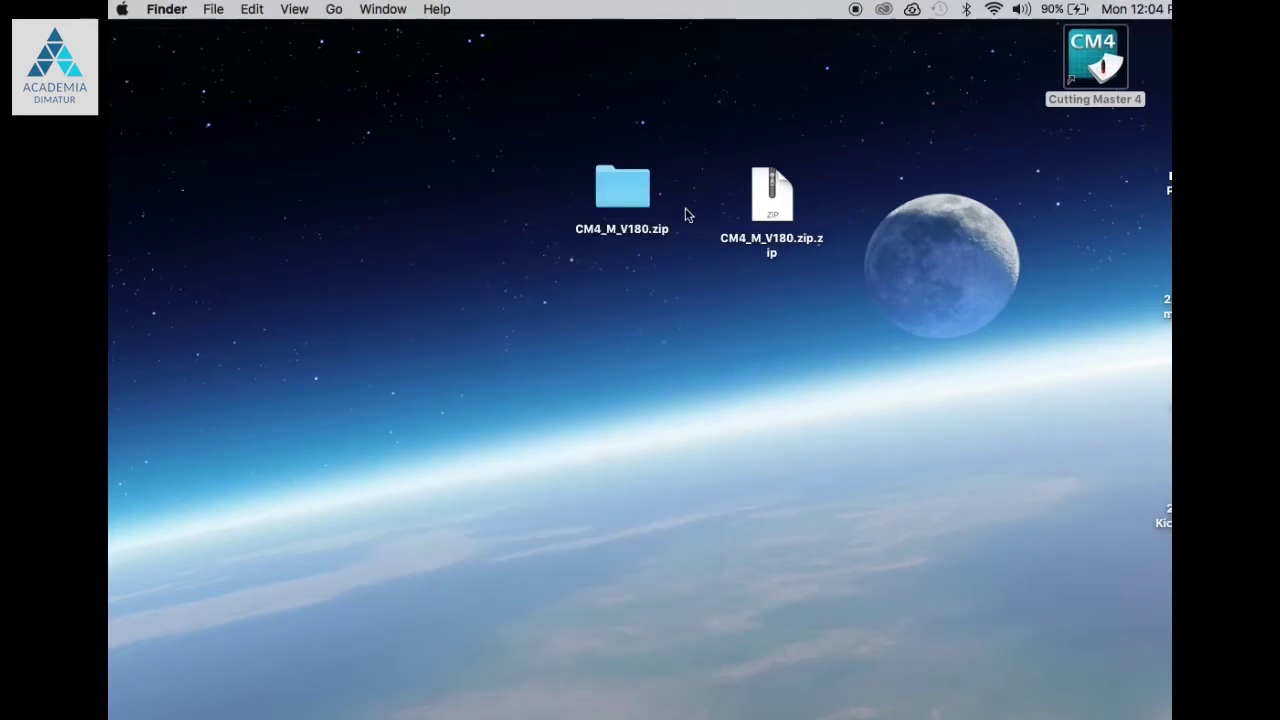
{"action": "mouse_move", "coordinate": [730, 708]}
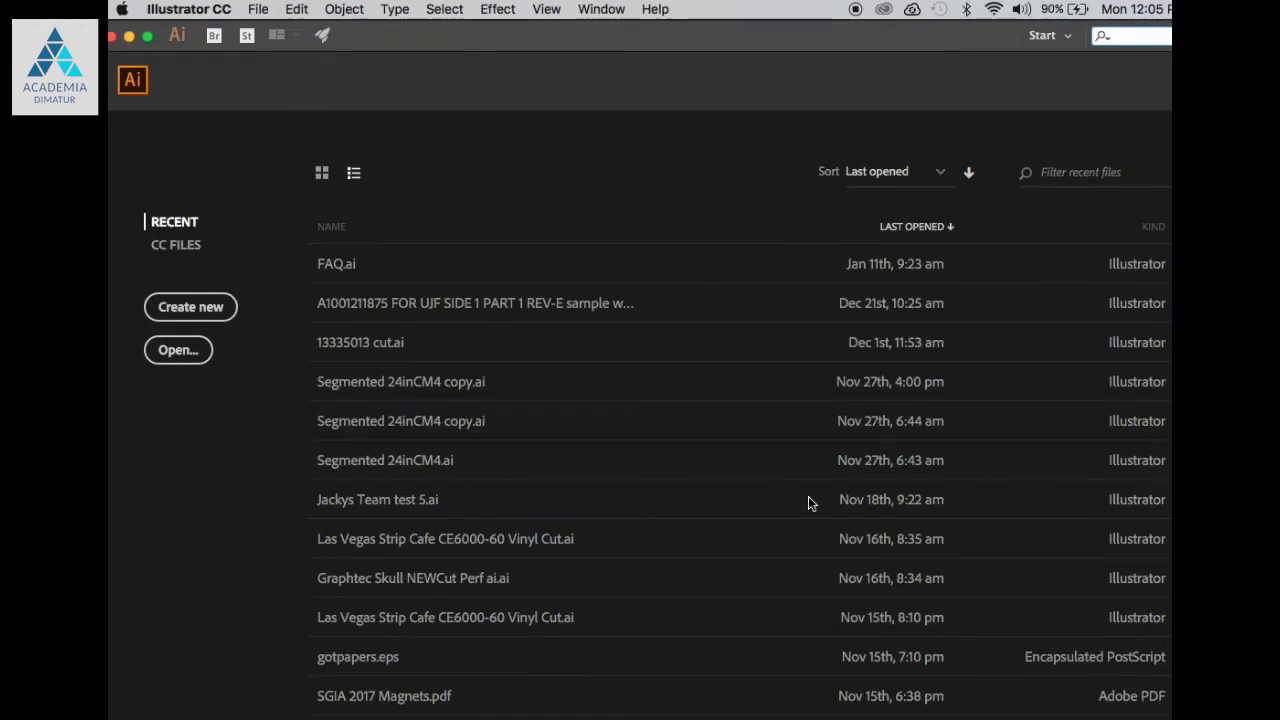
{"action": "left_click", "coordinate": [216, 309]}
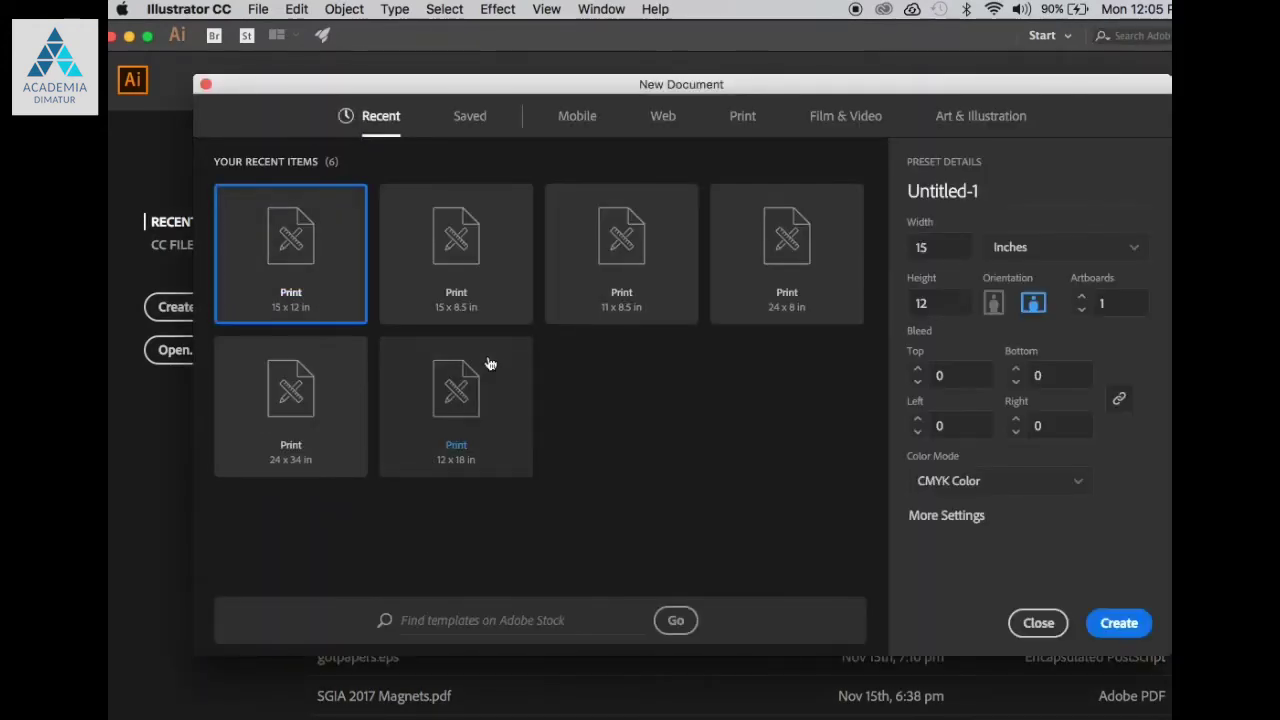
{"action": "left_click", "coordinate": [1100, 623]}
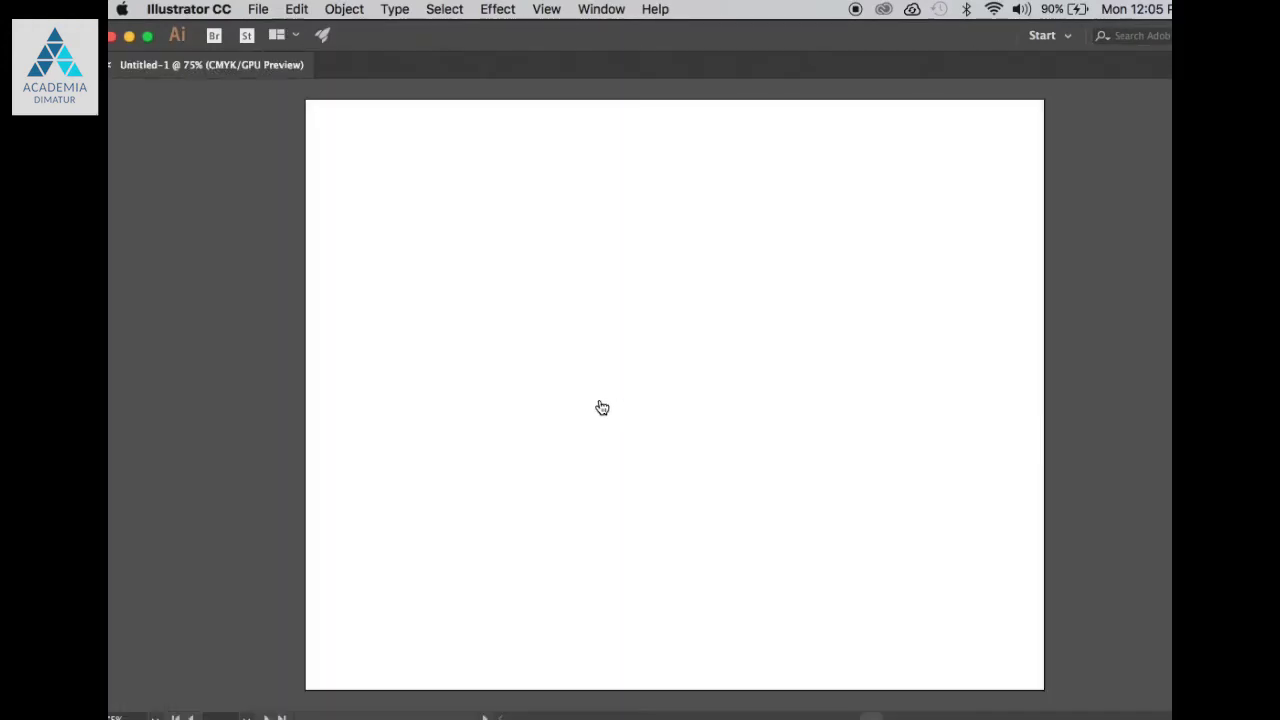
{"action": "left_click", "coordinate": [117, 213]}
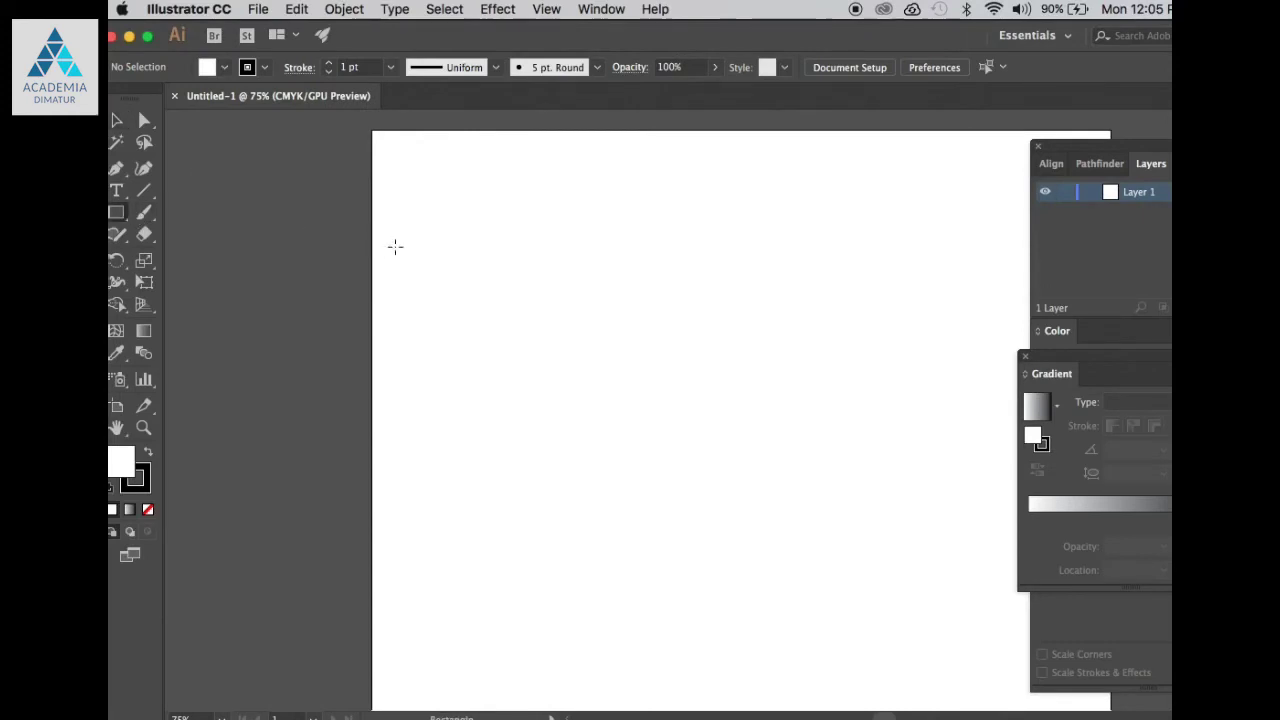
{"action": "left_click_drag", "start_coordinate": [466, 257], "coordinate": [520, 361]}
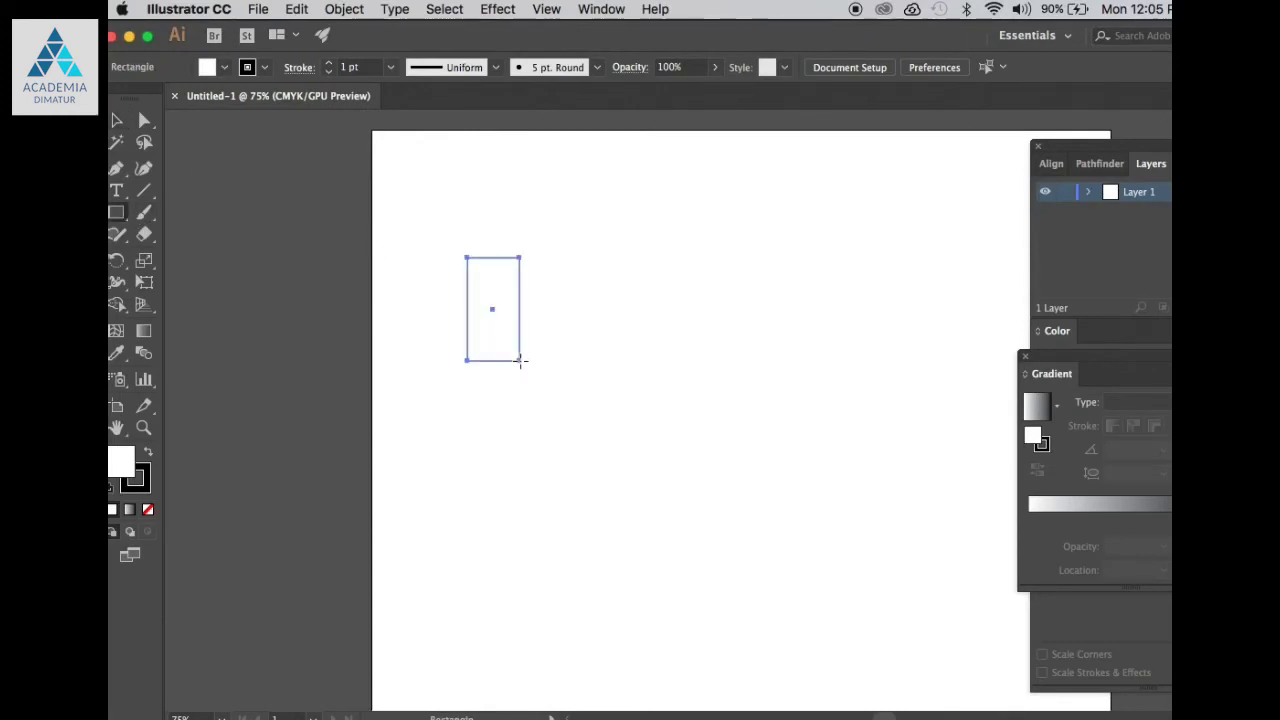
Step: Choose File > Cutting Master 4 > Cut/Plot… for the rectangle artwork
{"action": "left_click", "coordinate": [258, 9]}
{"action": "mouse_move", "coordinate": [418, 508]}
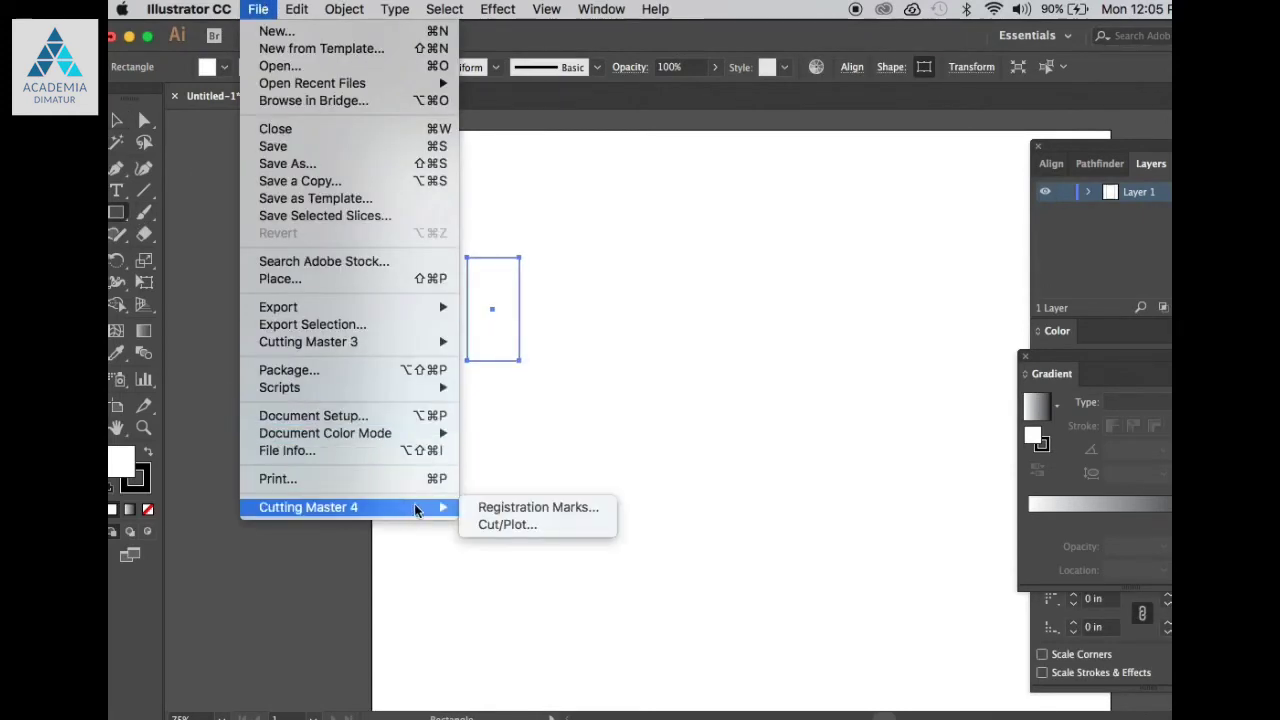
{"action": "left_click", "coordinate": [496, 529]}
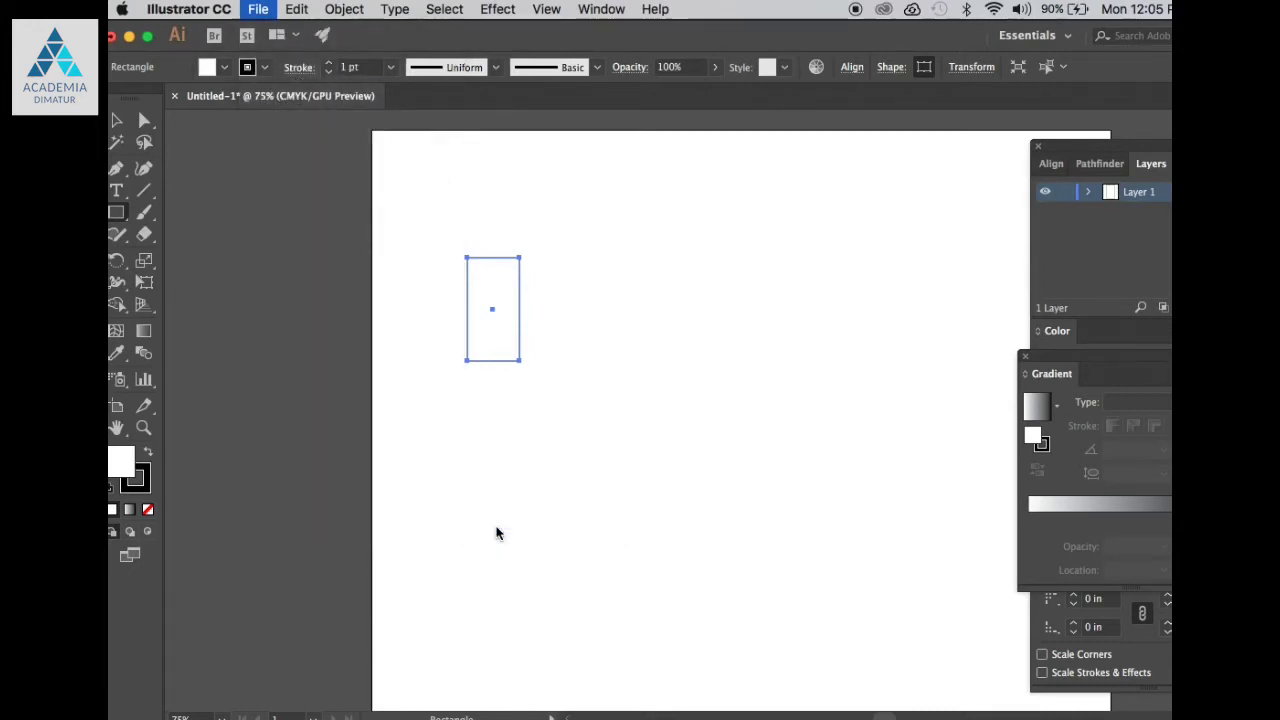